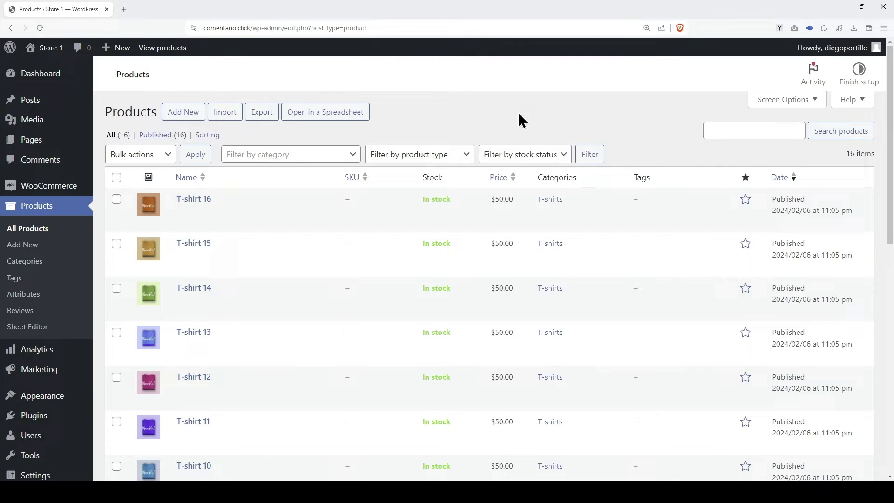
# Load Store 1's WooCommerce products into the Sheet Editor spreadsheet with 'Open in a Spreadsheet'
pyautogui.click(330, 114)
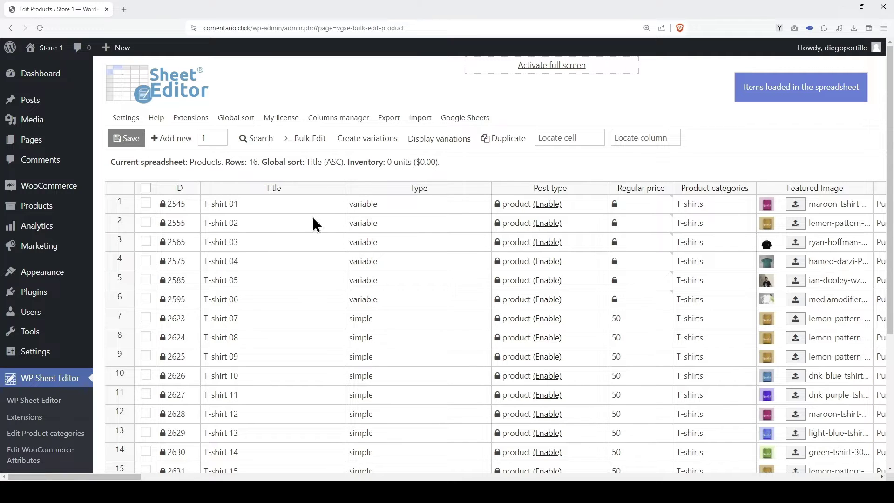
# Turn on Display variations so variation rows appear under their parent products
pyautogui.moveTo(446, 205); pyautogui.dragTo(415, 425)
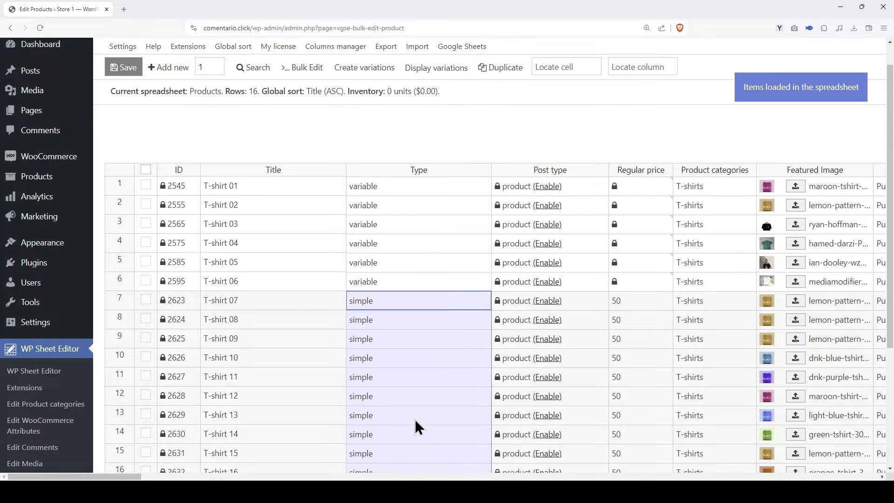
pyautogui.scroll(2, 421, 412)
pyautogui.click(479, 165)
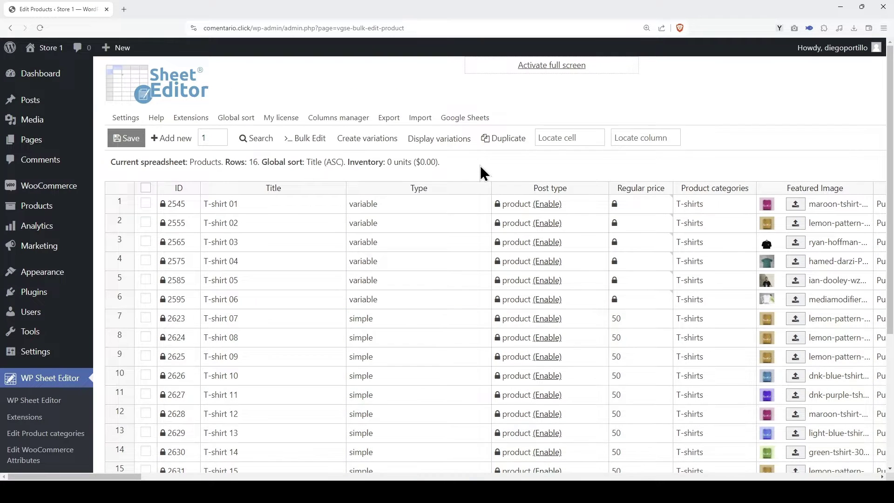
pyautogui.click(444, 144)
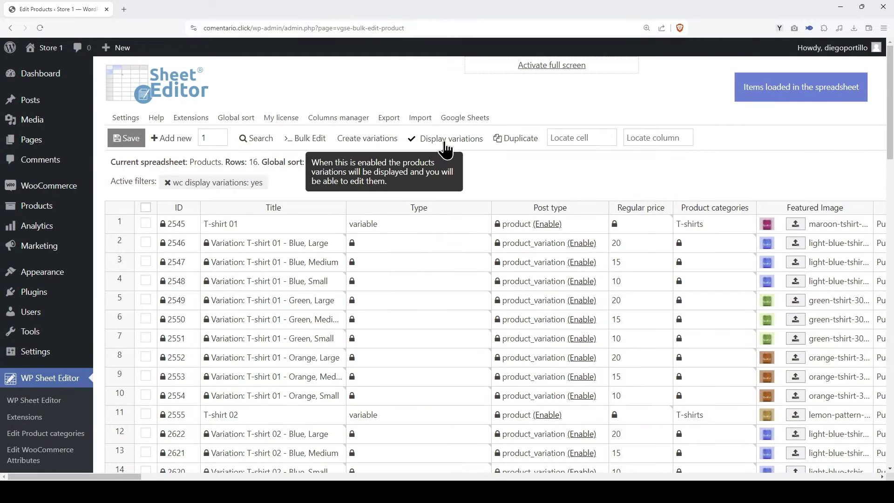
# Inspect T-shirt 01's variation titles and their product_variation post types in rows 1–8
pyautogui.click(310, 225)
pyautogui.moveTo(292, 241); pyautogui.dragTo(297, 390)
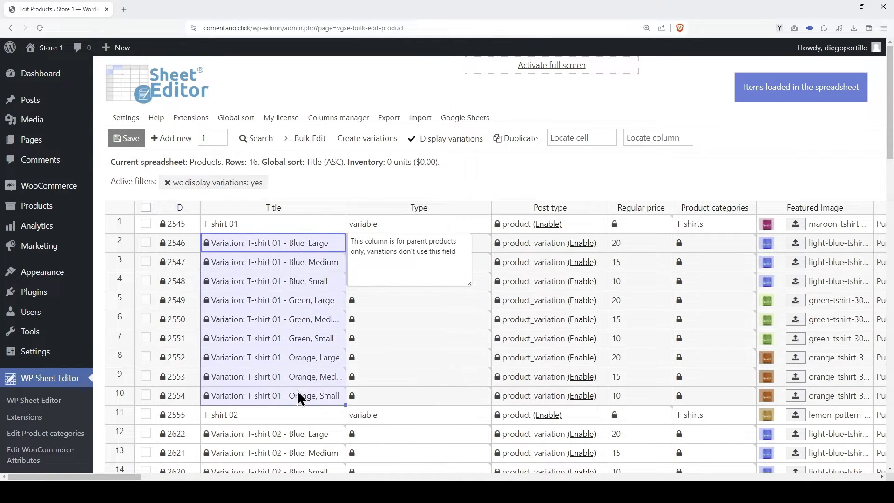
pyautogui.click(578, 222)
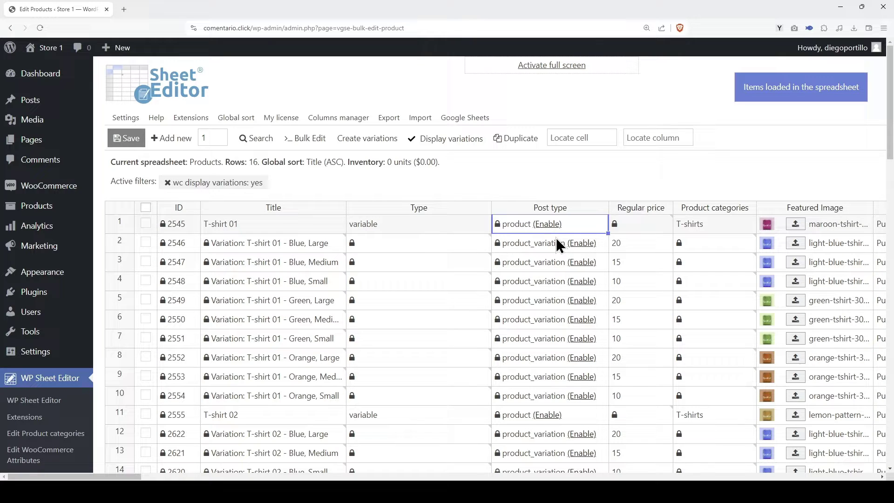
pyautogui.moveTo(538, 244); pyautogui.dragTo(523, 393)
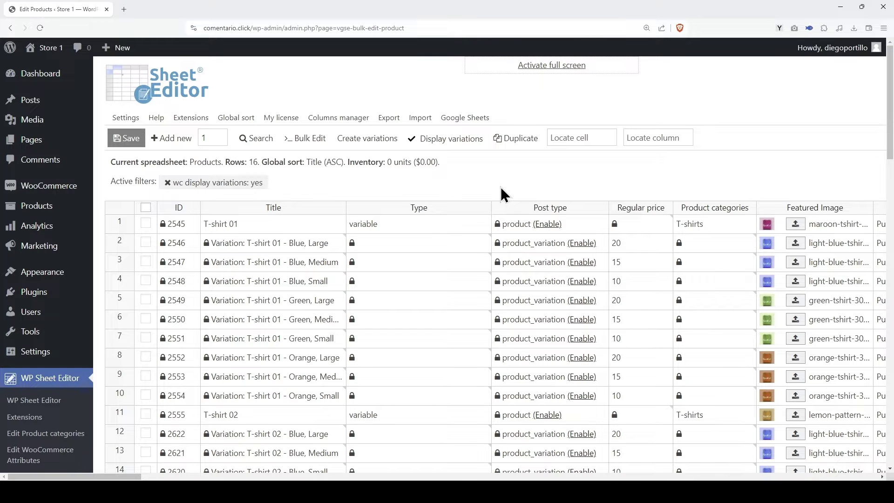
# Export the active columns to a CSV named 'My products' for Microsoft Excel (Office 365)
pyautogui.click(390, 118)
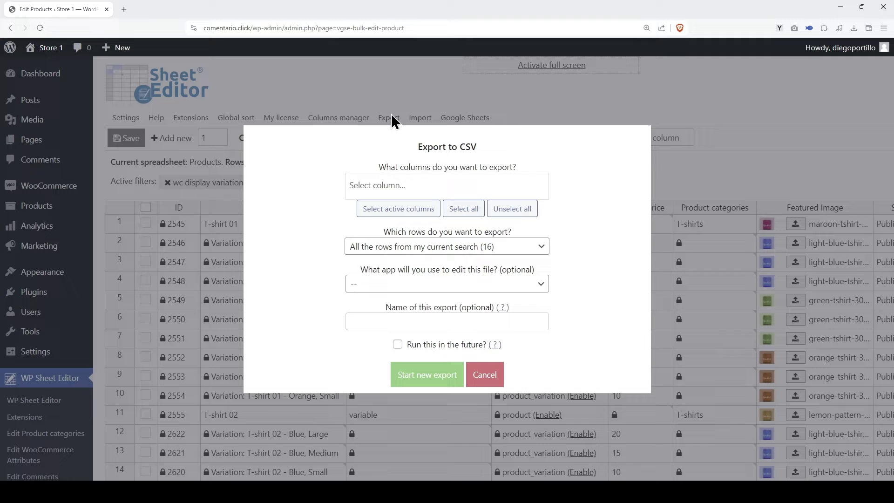
pyautogui.click(401, 208)
pyautogui.scroll(-3, 407, 209)
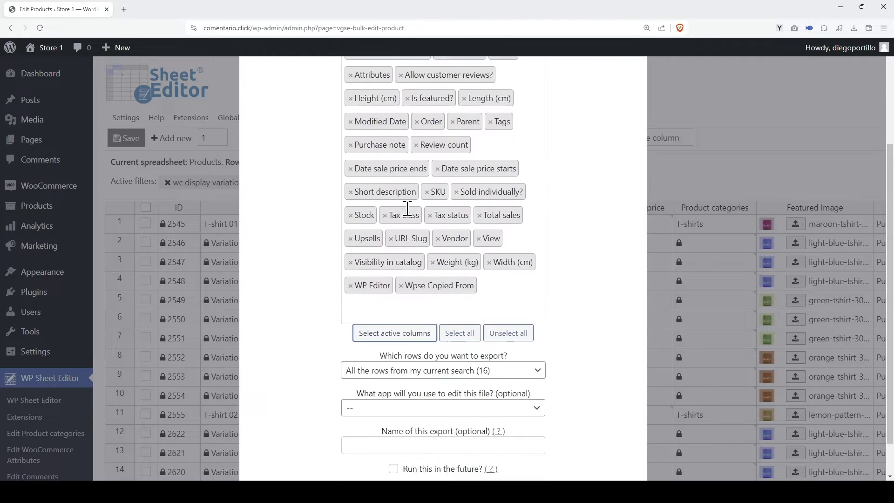
pyautogui.scroll(-1, 407, 208)
pyautogui.click(446, 366)
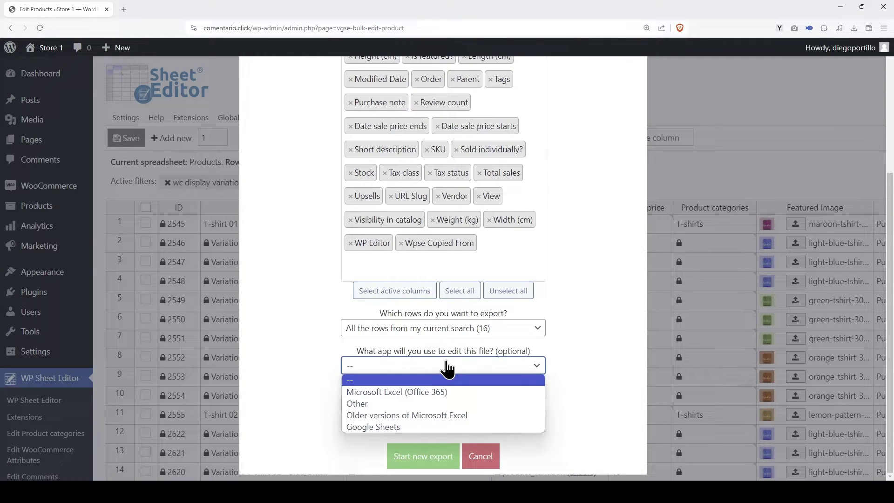
pyautogui.click(444, 391)
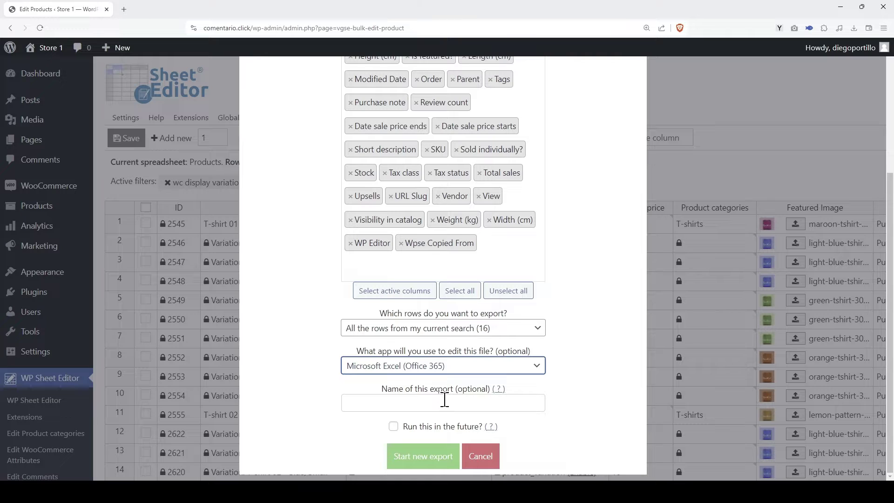
pyautogui.click(444, 401)
pyautogui.write('My products')
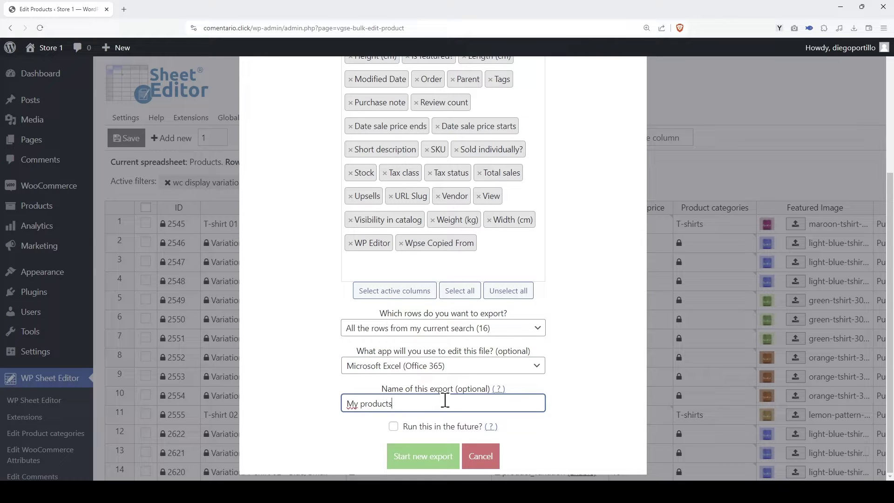
pyautogui.click(430, 461)
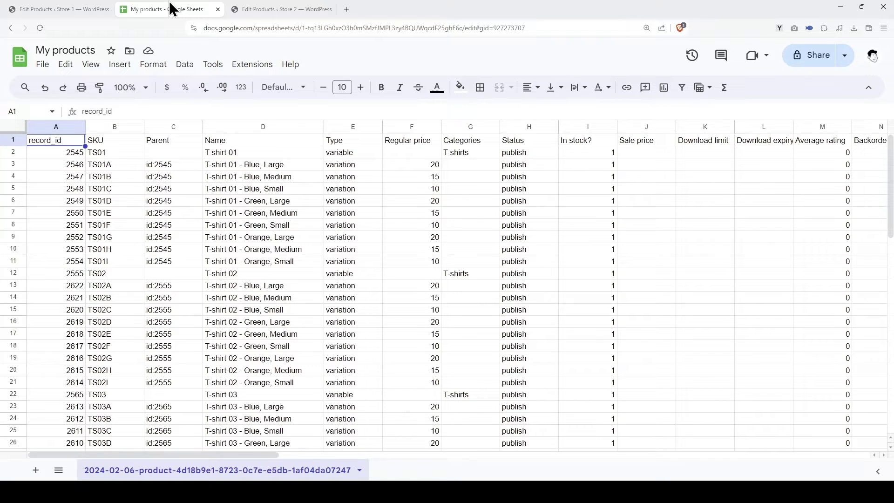
# Set regular price 100 in F3 and fill it down through all T-shirt 01 variations
pyautogui.click(428, 165)
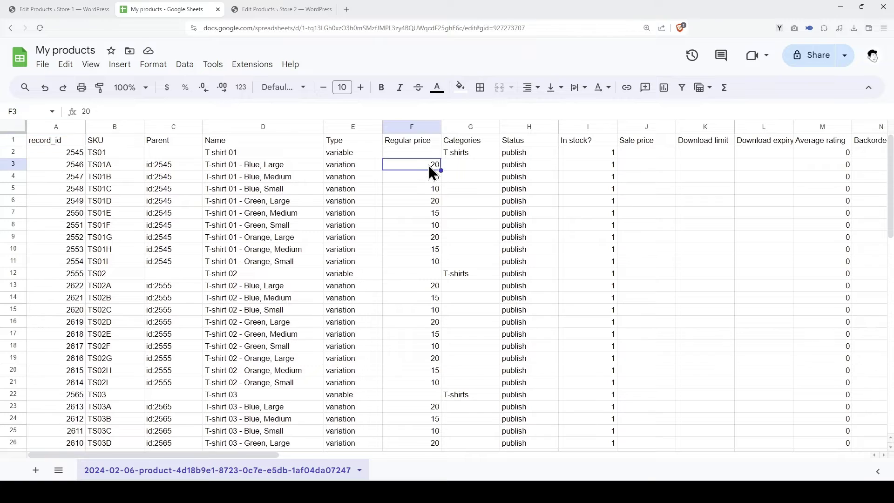
pyautogui.write('100')
pyautogui.press('Return')
pyautogui.click(429, 164)
pyautogui.moveTo(440, 171); pyautogui.dragTo(431, 262)
# Set T-shirt 02's status to draft in H12 and fill it down its variations
pyautogui.click(535, 289)
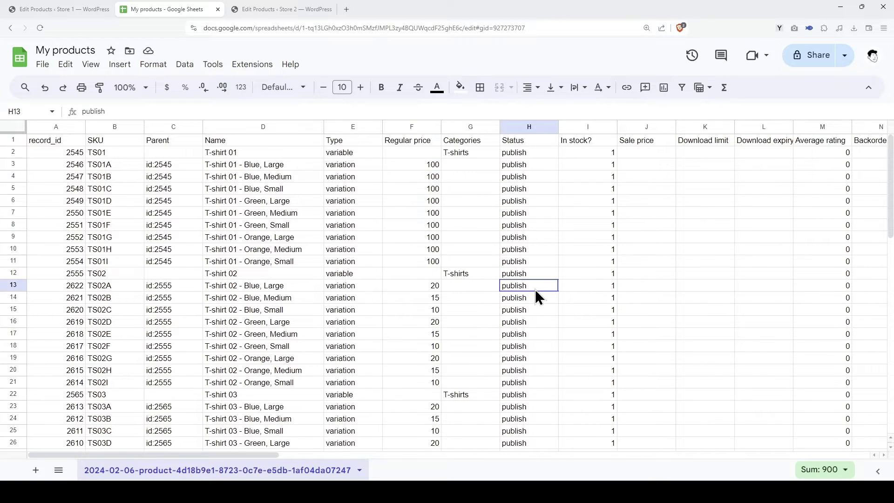
pyautogui.click(533, 278)
pyautogui.write('draft')
pyautogui.press('Return')
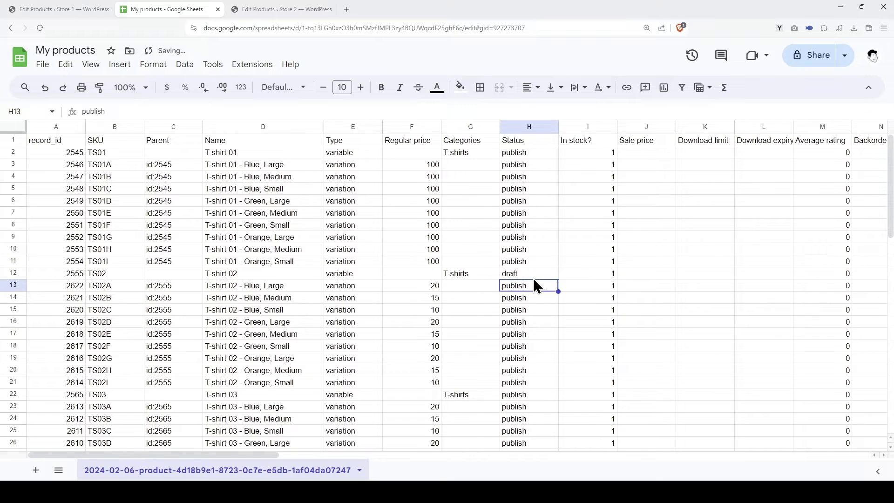
pyautogui.click(533, 278)
pyautogui.moveTo(559, 278); pyautogui.dragTo(542, 386)
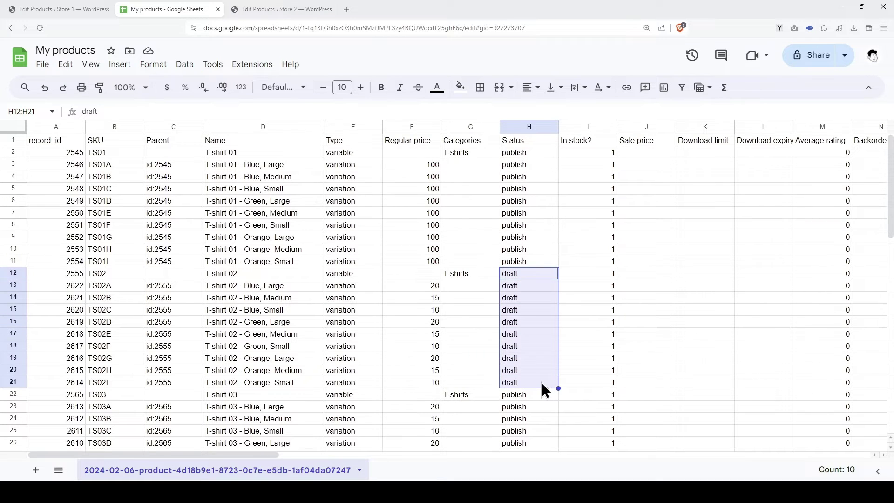
# Enter sale prices 50, 75, 80 and 90 in cells J8 to J11
pyautogui.click(653, 228)
pyautogui.write('50')
pyautogui.press('Return')
pyautogui.write('75')
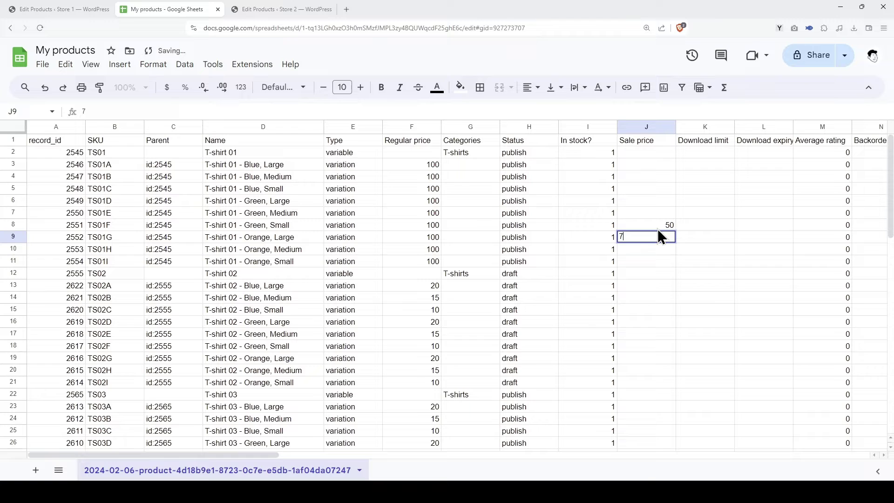
pyautogui.press('Return')
pyautogui.write('80')
pyautogui.press('Return')
pyautogui.write('90')
pyautogui.press('Return')
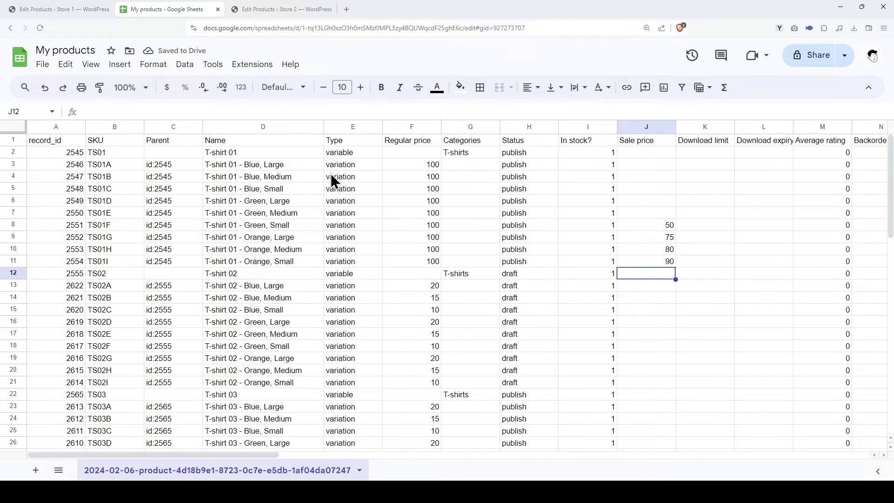
# Download the sheet as a CSV file to Downloads
pyautogui.click(43, 65)
pyautogui.moveTo(175, 208)
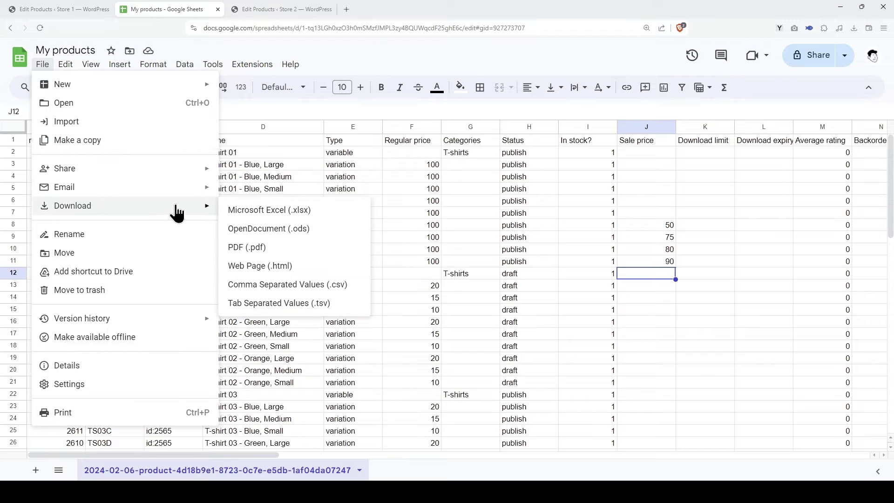
pyautogui.click(345, 285)
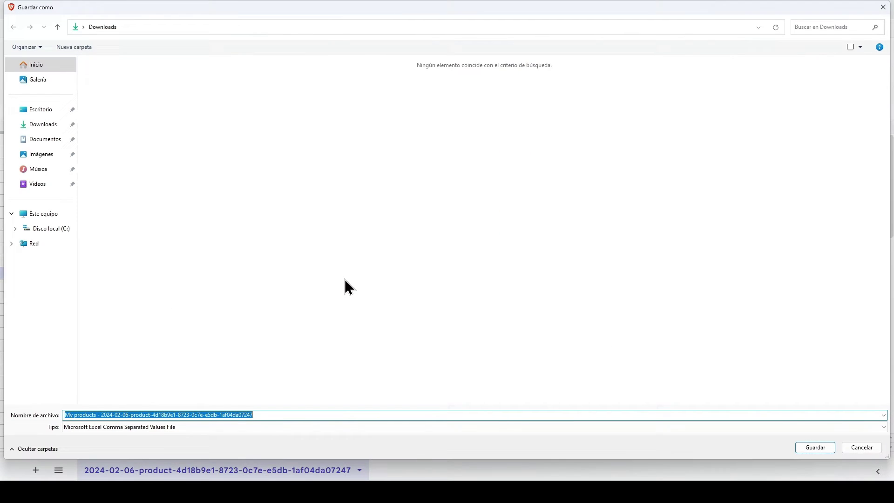
pyautogui.press('Return')
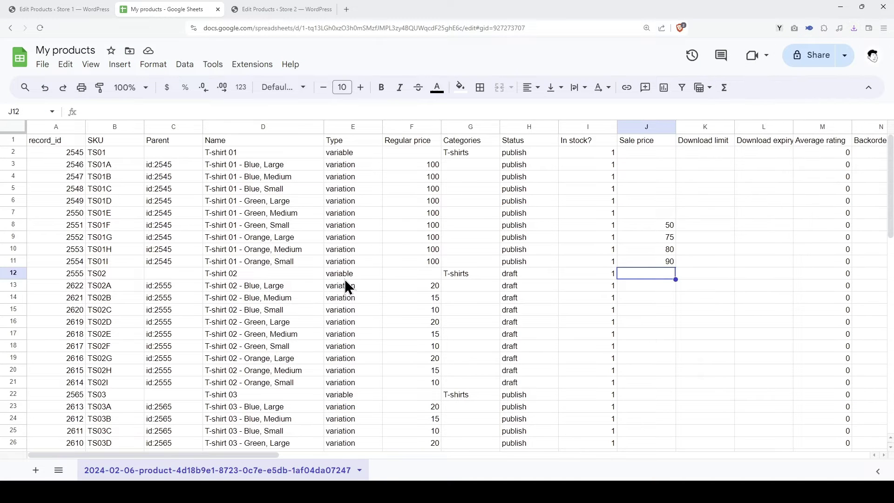
# In Store 1's editor, start a CSV import from the downloaded My products file
pyautogui.click(85, 14)
pyautogui.scroll(-5, 564, 315)
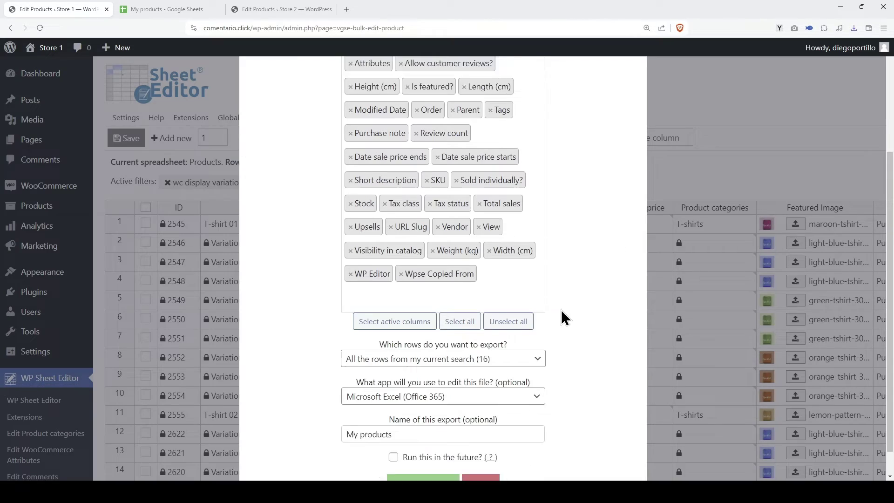
pyautogui.click(476, 460)
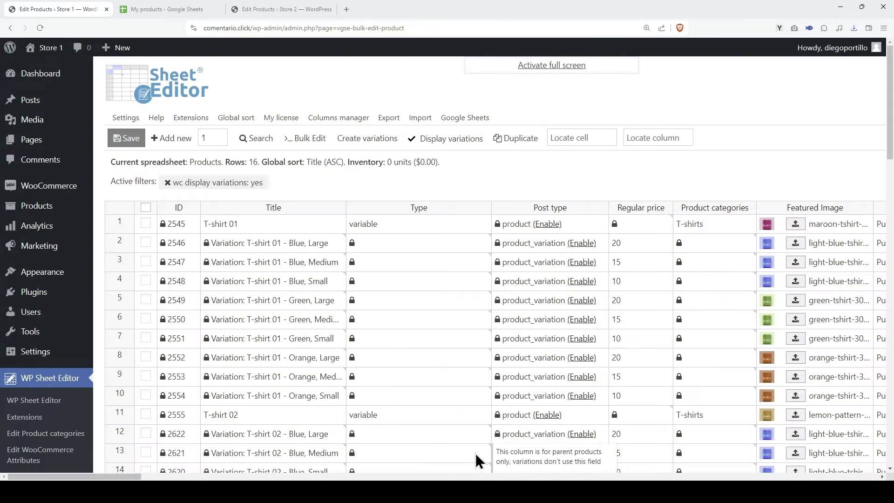
pyautogui.click(419, 119)
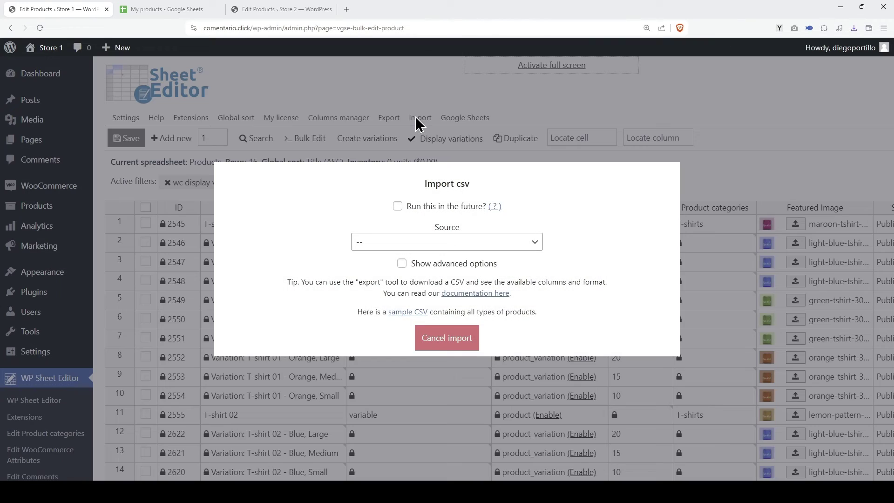
pyautogui.click(395, 242)
pyautogui.click(401, 267)
pyautogui.click(399, 247)
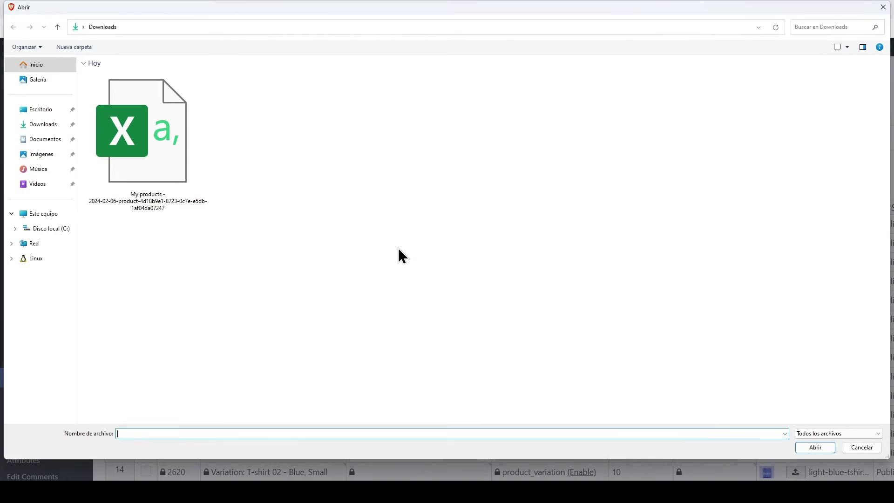
pyautogui.doubleClick(191, 172)
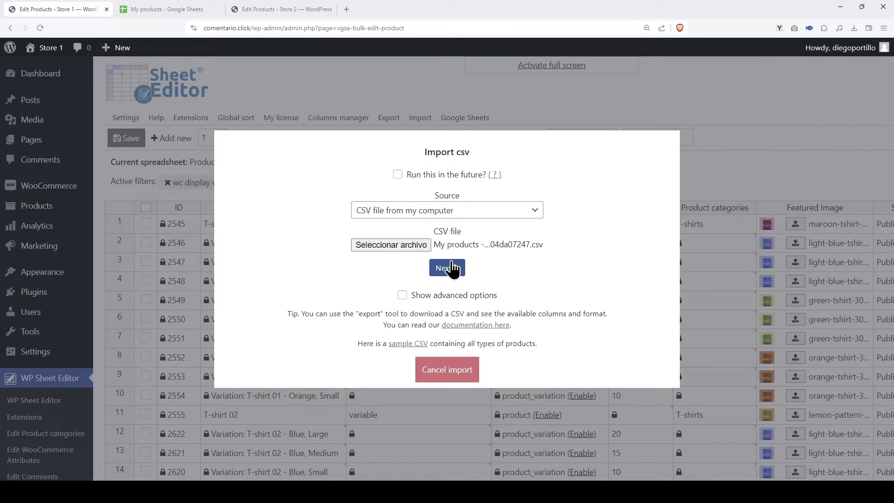
pyautogui.click(453, 268)
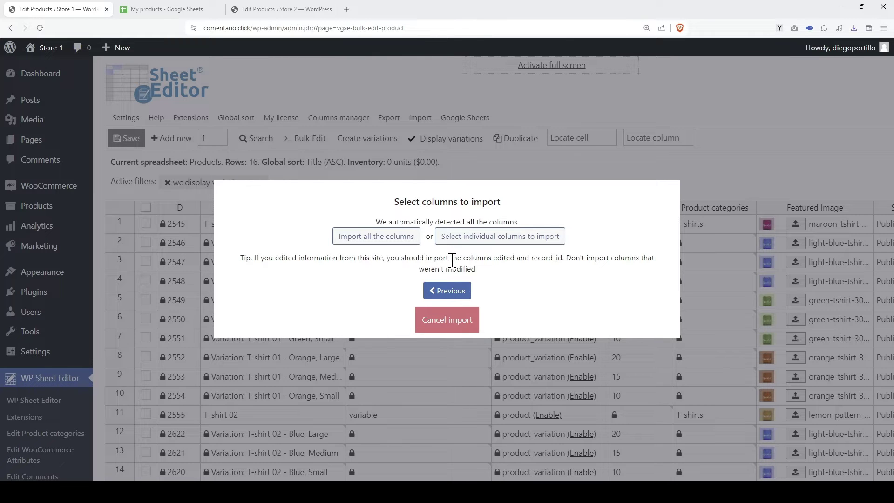
# Import all columns, updating existing items only, matching record_id to ID, and run it
pyautogui.click(378, 236)
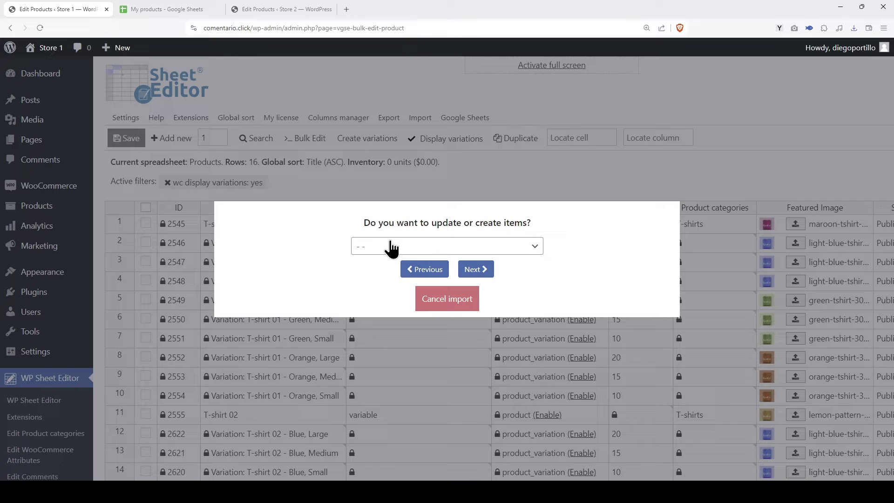
pyautogui.click(395, 246)
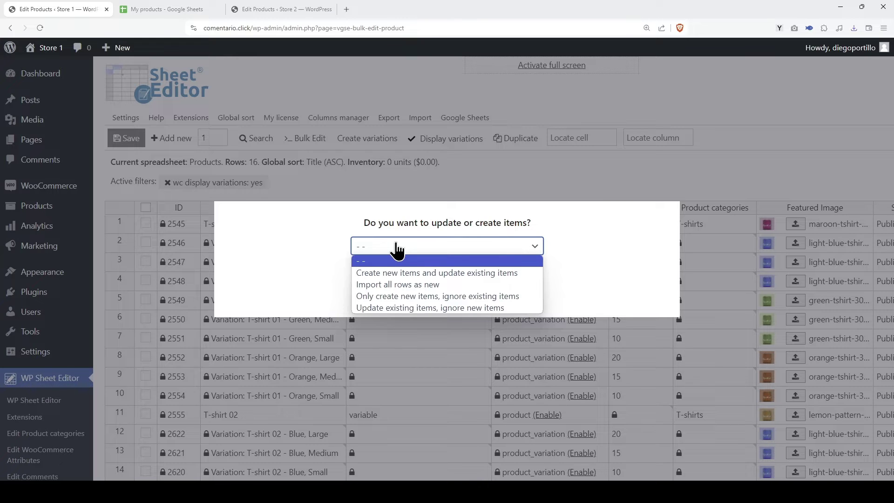
pyautogui.click(414, 307)
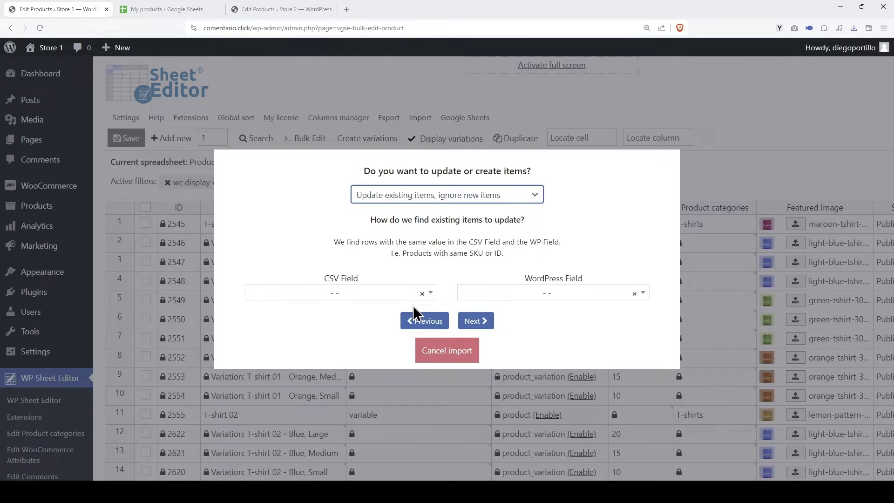
pyautogui.click(372, 296)
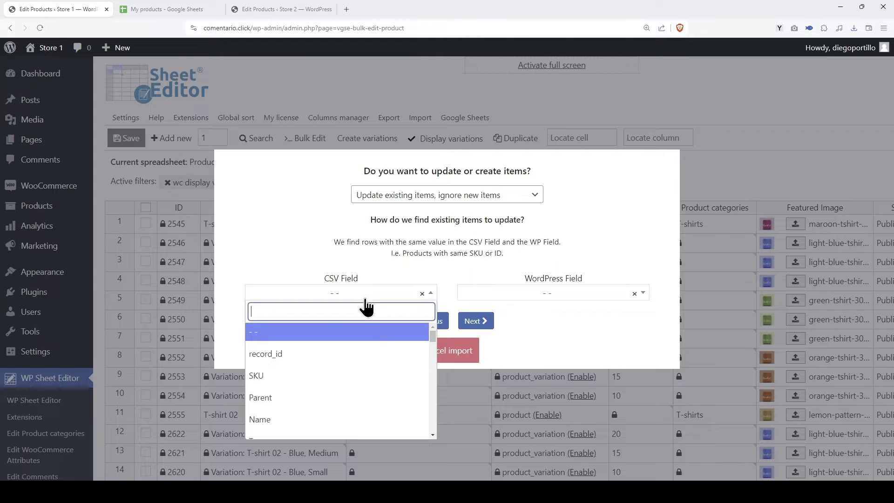
pyautogui.click(342, 355)
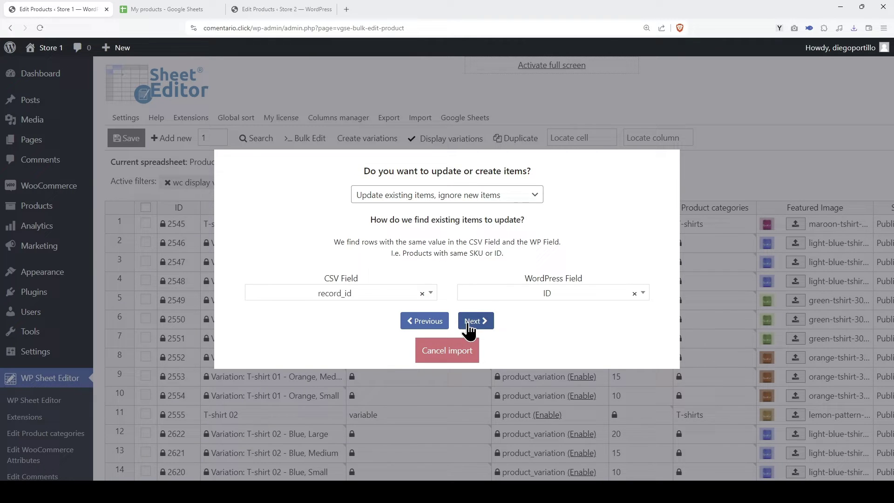
pyautogui.click(475, 321)
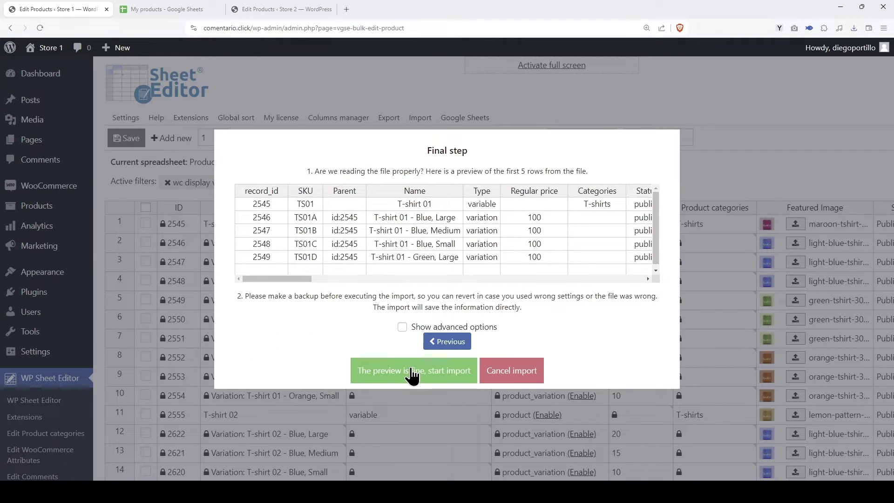
pyautogui.click(412, 372)
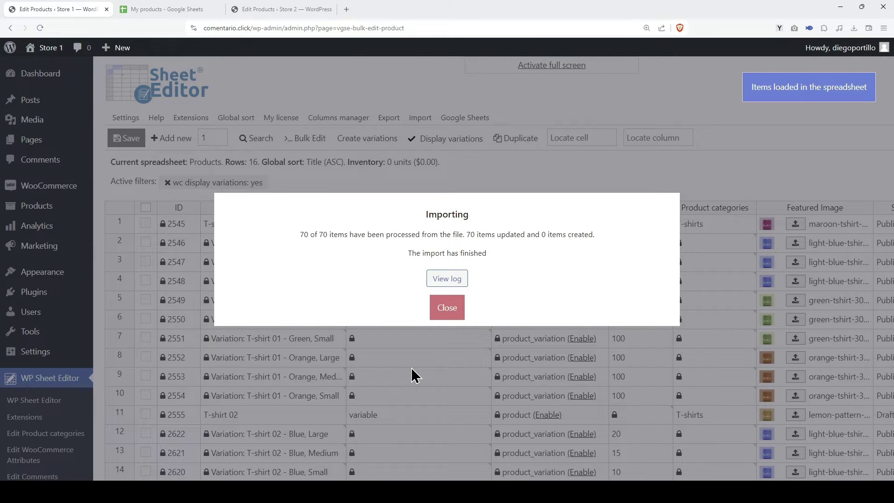
# Close the import results and verify regular price 100 and sale prices 50, 75, 80, 90
pyautogui.click(447, 313)
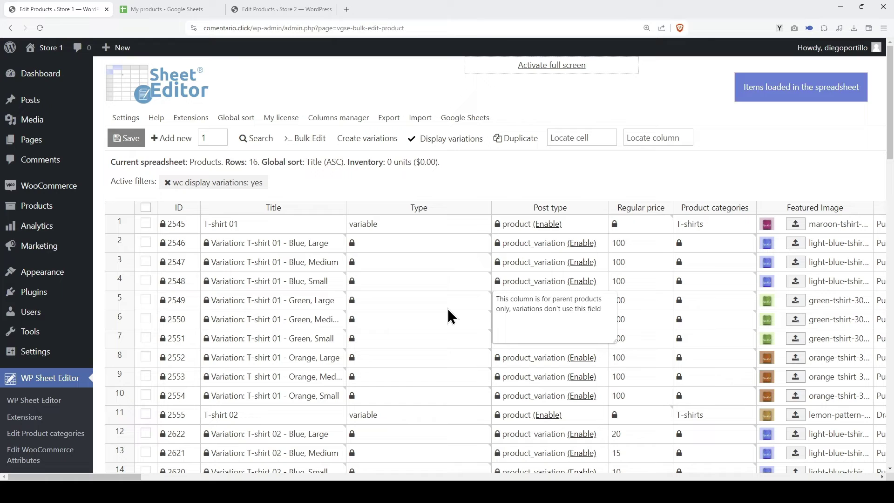
pyautogui.moveTo(647, 246); pyautogui.dragTo(651, 400)
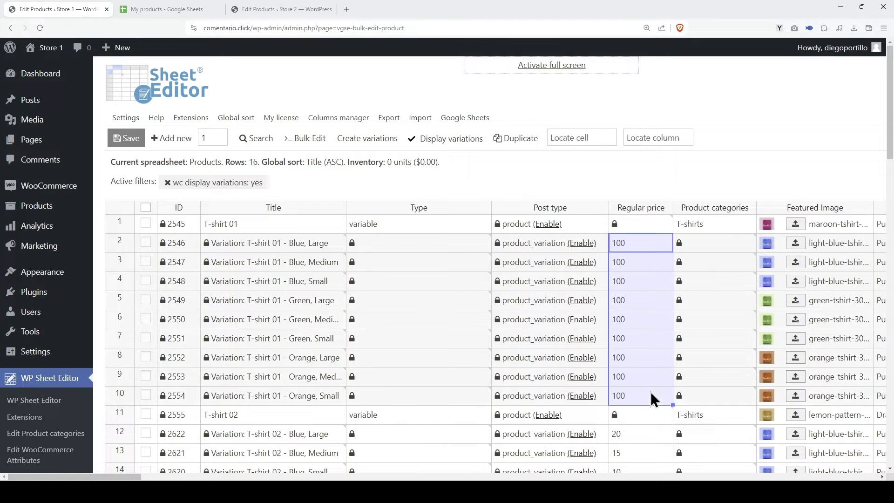
pyautogui.hscroll(10, 651, 395)
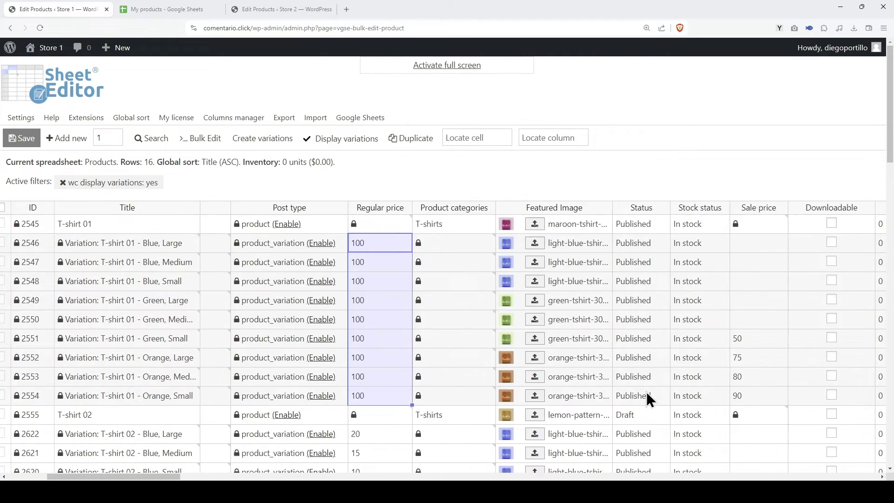
pyautogui.moveTo(368, 344); pyautogui.dragTo(367, 399)
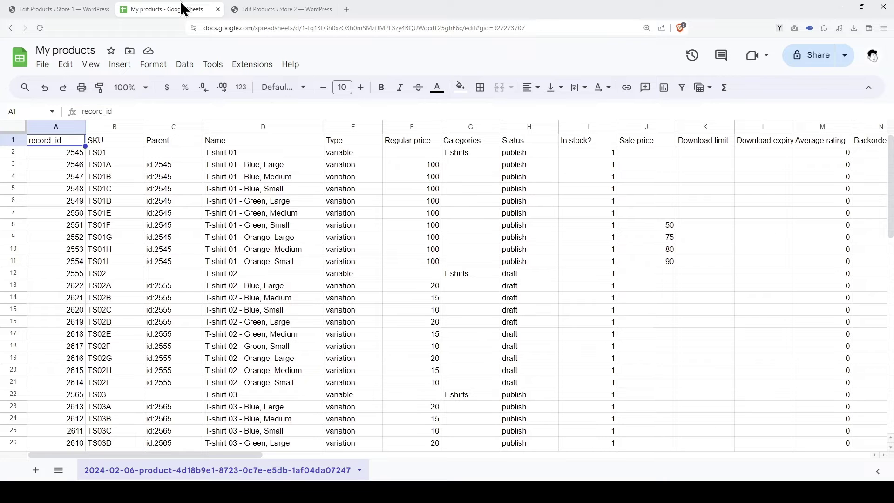
# Compare T-shirt 01 variations' Parent id:2545 with T-shirt 01's record_id 2545
pyautogui.click(177, 168)
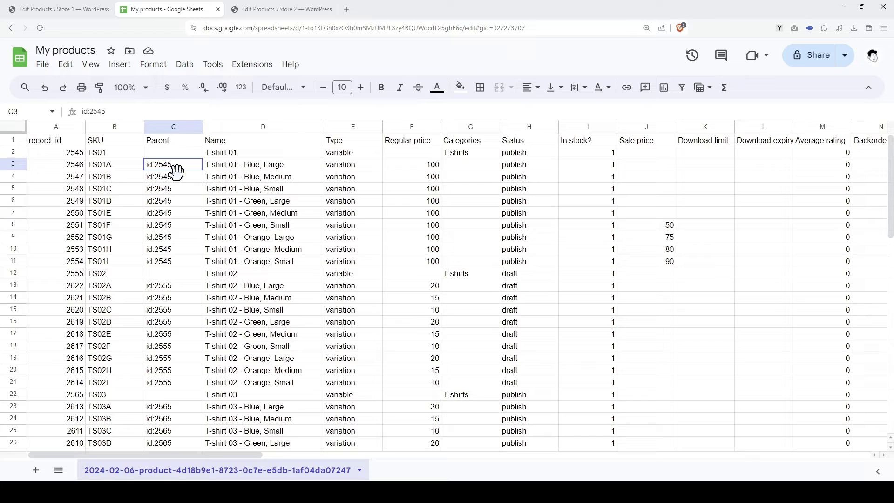
pyautogui.moveTo(177, 170); pyautogui.dragTo(183, 261)
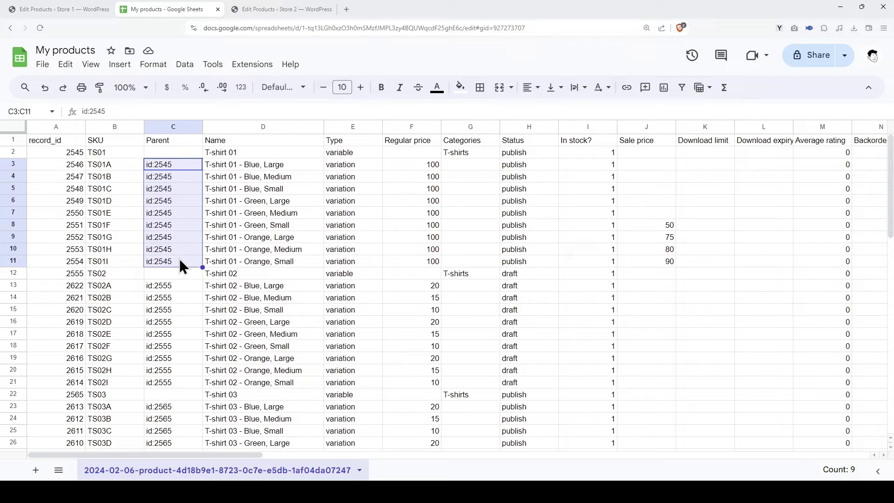
pyautogui.click(69, 154)
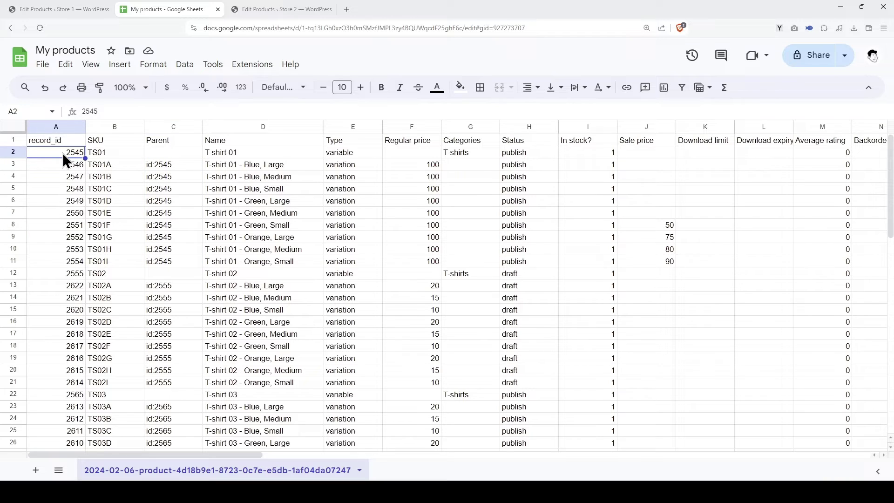
pyautogui.click(180, 169)
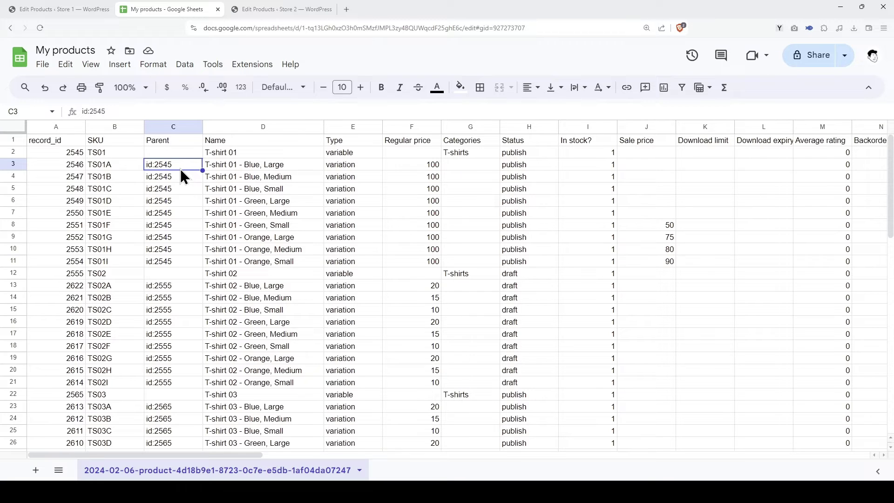
# Check T-shirt 02 variations' Parent references against record_id 2555, glancing at Store 2's tab
pyautogui.click(80, 273)
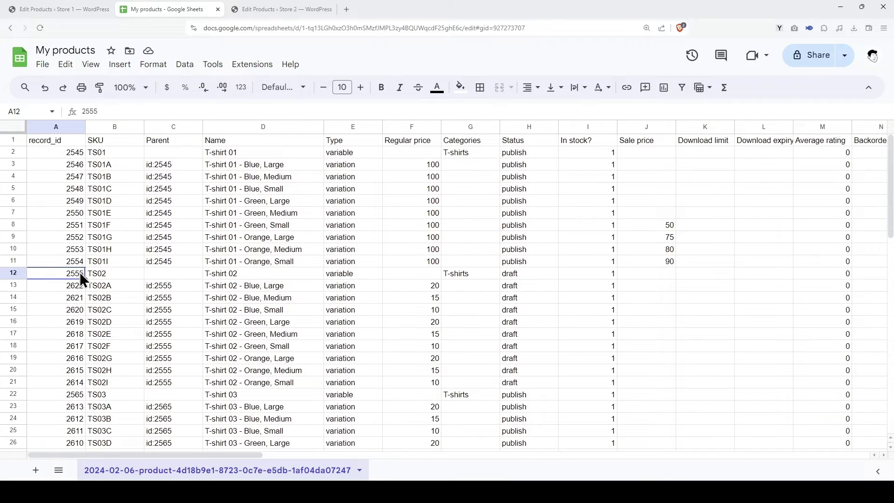
pyautogui.click(185, 289)
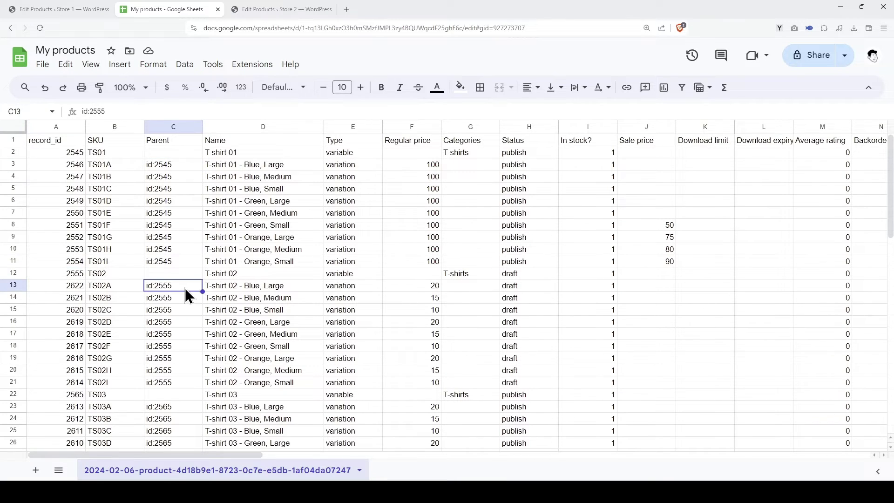
pyautogui.keyDown('shift'); pyautogui.click(182, 381); pyautogui.keyUp('shift')
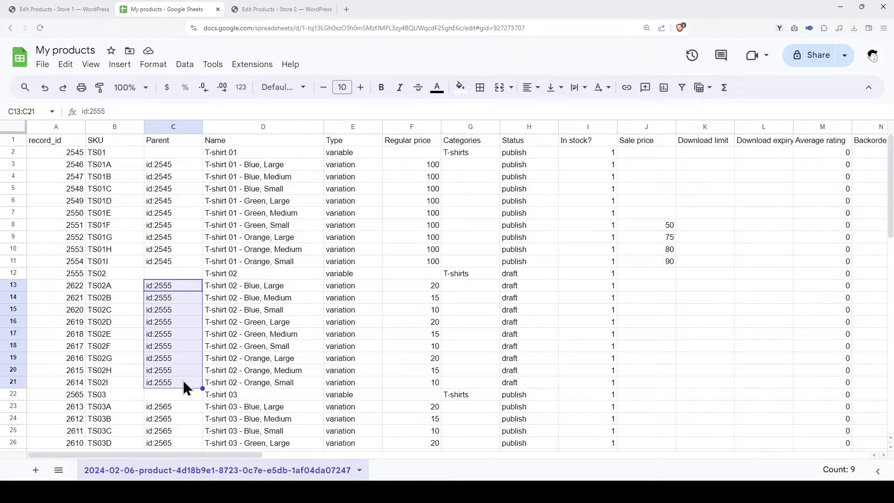
pyautogui.click(313, 9)
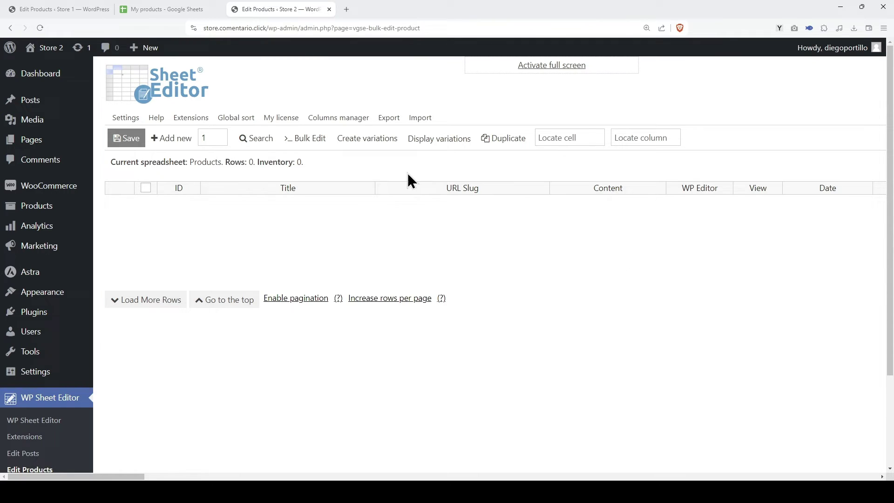
pyautogui.click(163, 9)
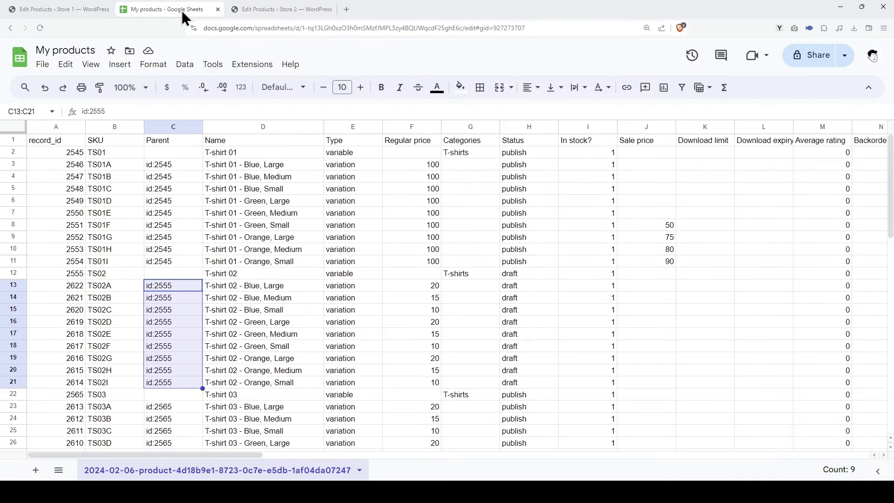
# Delete the record_id column and set T-shirt 01 variations' Parent cells to TS01
pyautogui.rightClick(60, 124)
pyautogui.click(113, 219)
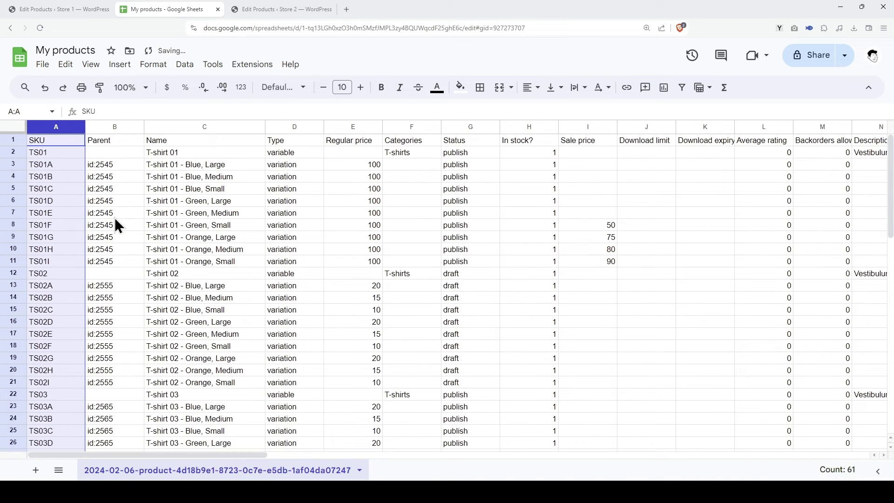
pyautogui.moveTo(127, 167); pyautogui.dragTo(122, 257)
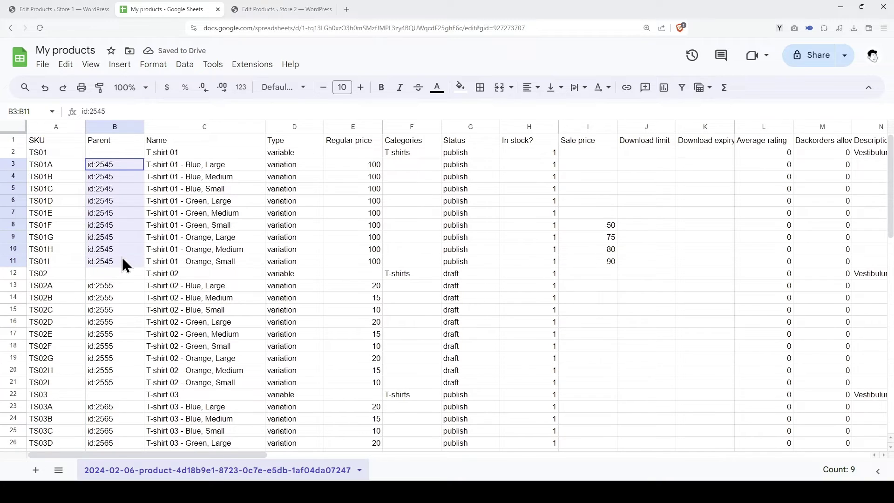
pyautogui.click(49, 153)
pyautogui.hotkey('ctrl', 'c')
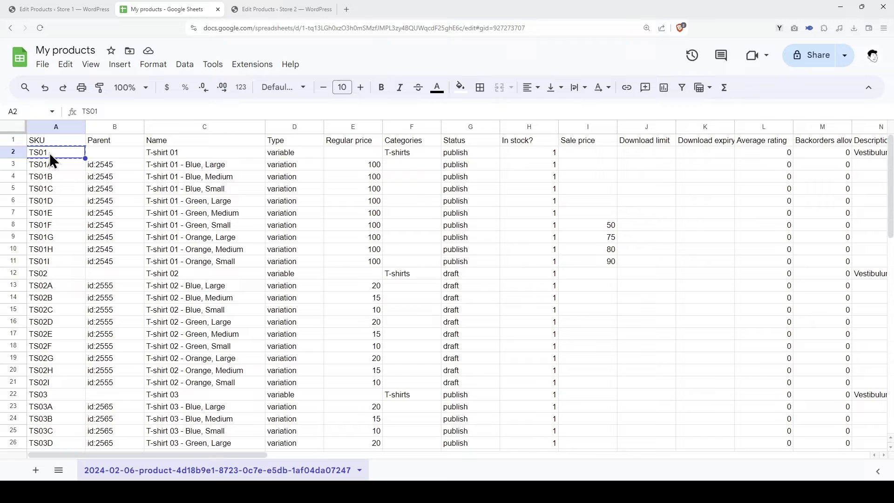
pyautogui.moveTo(116, 166); pyautogui.dragTo(129, 267)
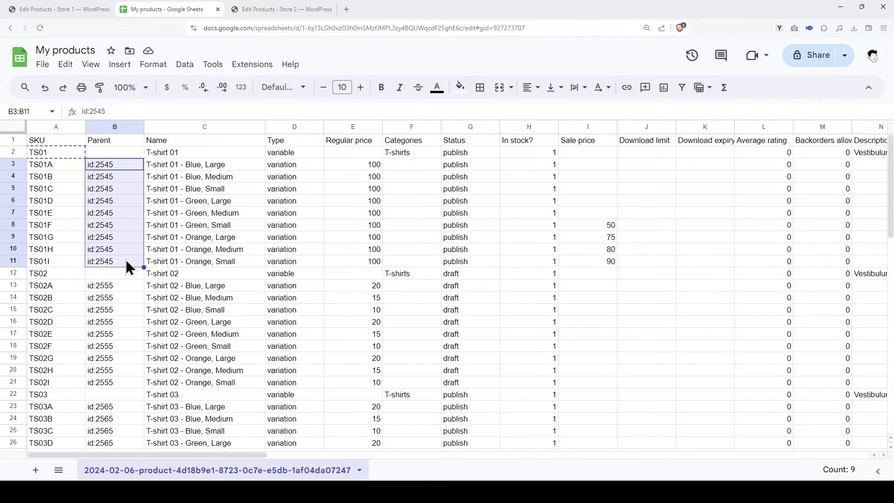
pyautogui.hotkey('ctrl', 'v')
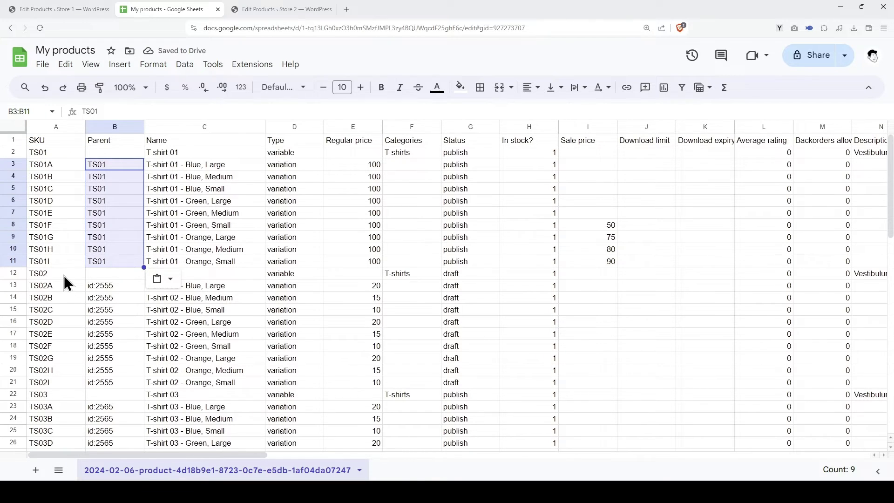
# Replace the Parent values of the TS02 and TS03 variations with their parent SKUs
pyautogui.click(62, 275)
pyautogui.hotkey('ctrl', 'c')
pyautogui.click(122, 289)
pyautogui.keyDown('shift'); pyautogui.click(118, 384); pyautogui.keyUp('shift')
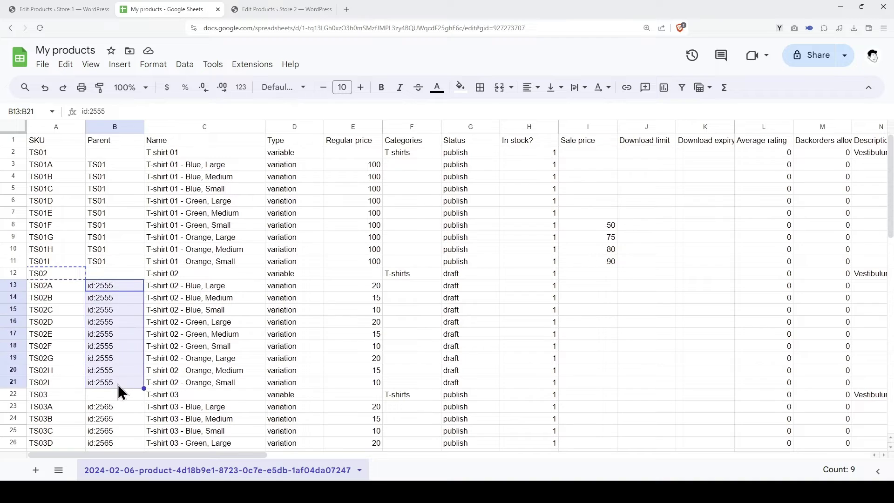
pyautogui.hotkey('ctrl', 'v')
pyautogui.scroll(-5, 119, 383)
pyautogui.click(57, 213)
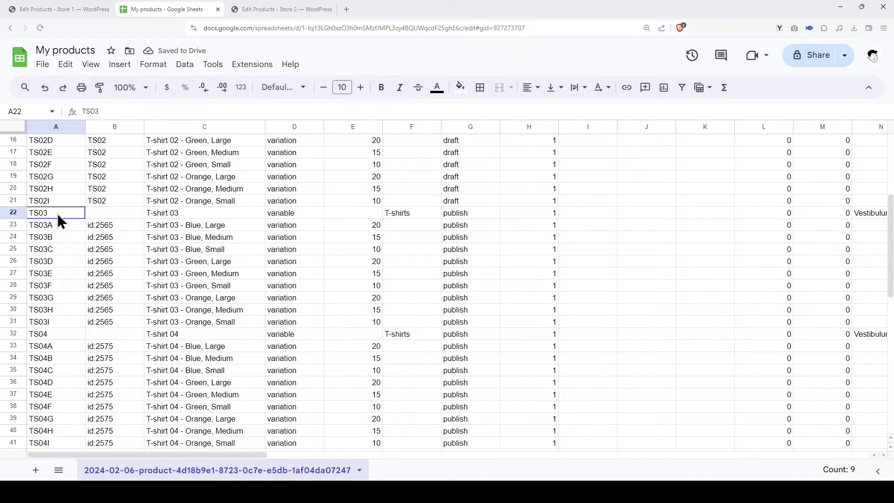
pyautogui.hotkey('ctrl', 'c')
pyautogui.click(117, 226)
pyautogui.keyDown('shift'); pyautogui.click(132, 321); pyautogui.keyUp('shift')
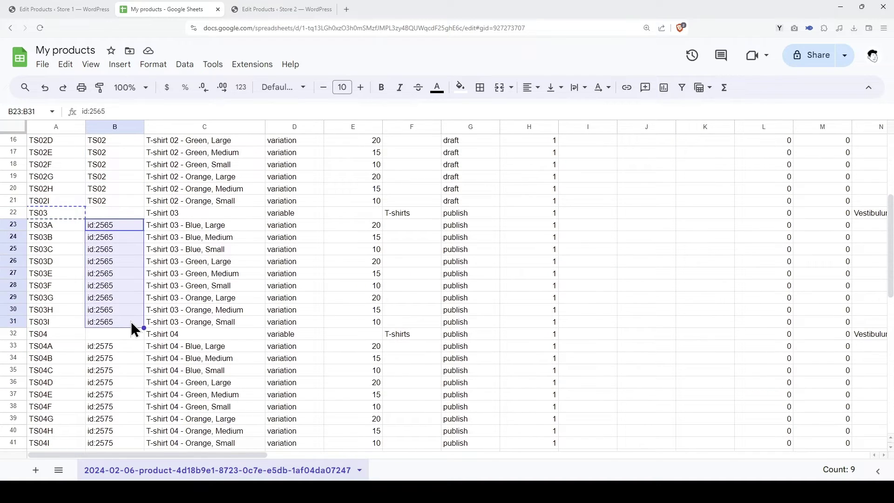
pyautogui.hotkey('ctrl', 'v')
# Replace the id:2575 and id:2585 Parent values with TS04 and TS05
pyautogui.click(58, 334)
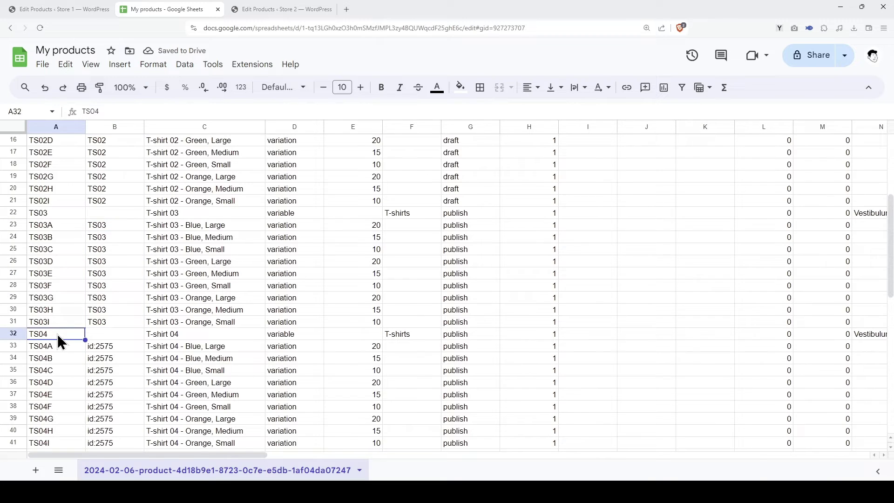
pyautogui.hotkey('ctrl', 'c')
pyautogui.click(116, 351)
pyautogui.scroll(-2, 117, 351)
pyautogui.keyDown('shift'); pyautogui.click(118, 371); pyautogui.keyUp('shift')
pyautogui.hotkey('ctrl', 'v')
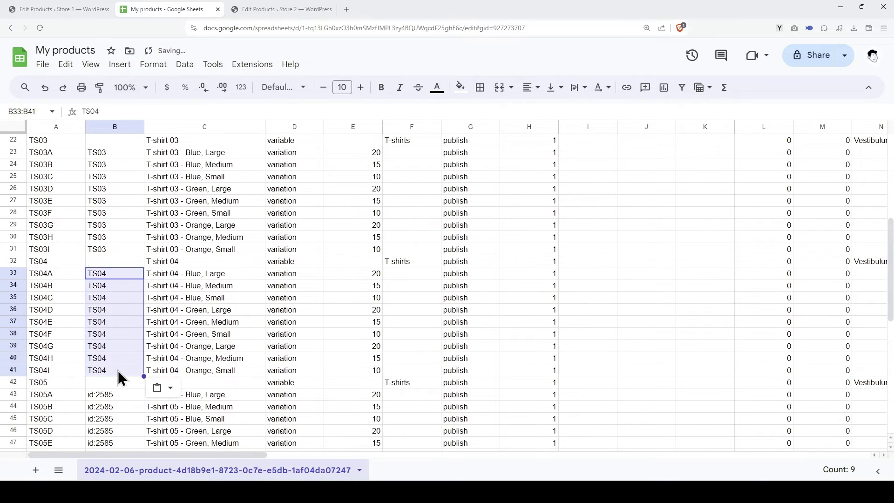
pyautogui.click(65, 384)
pyautogui.scroll(-2, 108, 337)
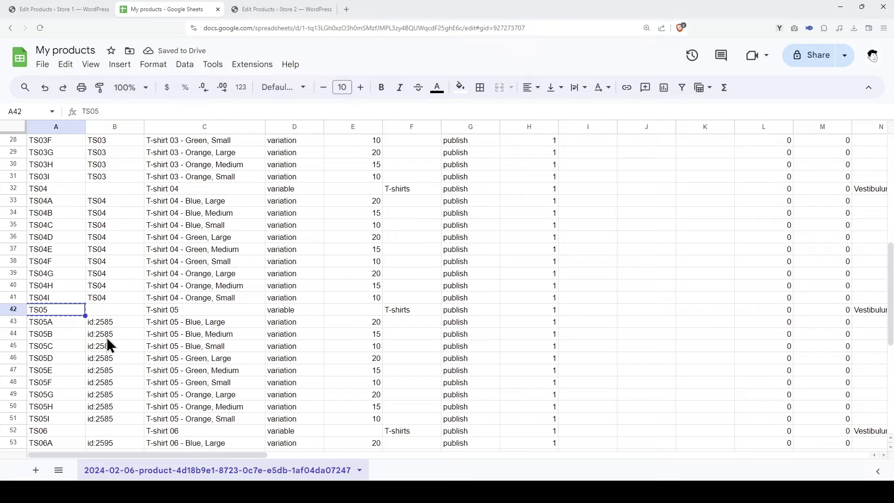
pyautogui.click(112, 324)
pyautogui.keyDown('shift'); pyautogui.click(117, 418); pyautogui.keyUp('shift')
pyautogui.hotkey('ctrl', 'v')
# Replace the id:2595 Parent values with TS06 down to cell B61
pyautogui.scroll(-3, 117, 418)
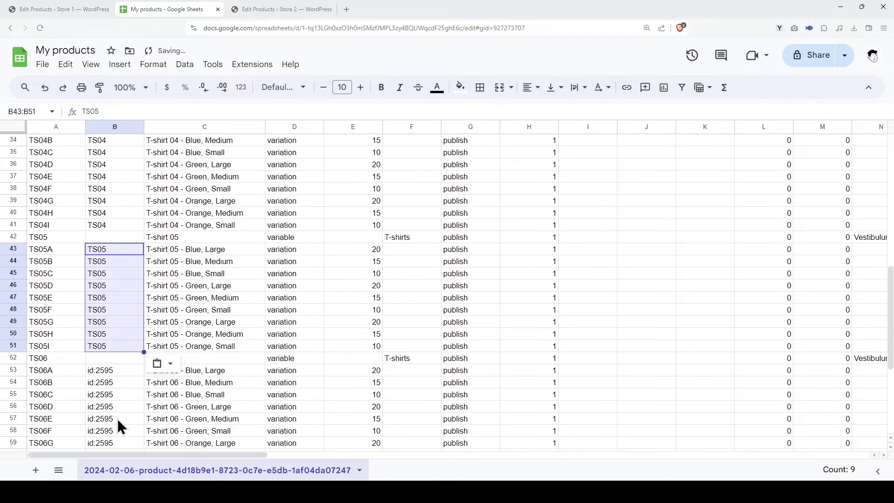
pyautogui.click(54, 322)
pyautogui.hotkey('ctrl', 'c')
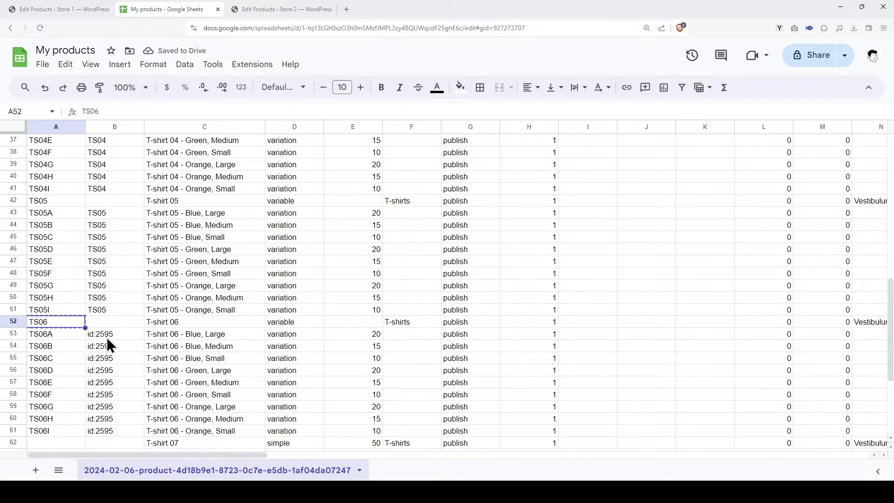
pyautogui.click(108, 336)
pyautogui.keyDown('shift'); pyautogui.click(122, 430); pyautogui.keyUp('shift')
pyautogui.hotkey('ctrl', 'v')
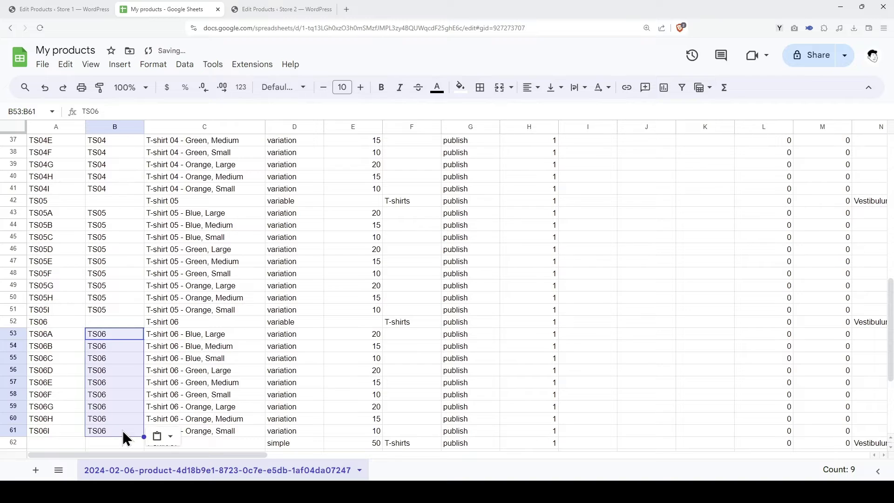
pyautogui.scroll(12, 123, 438)
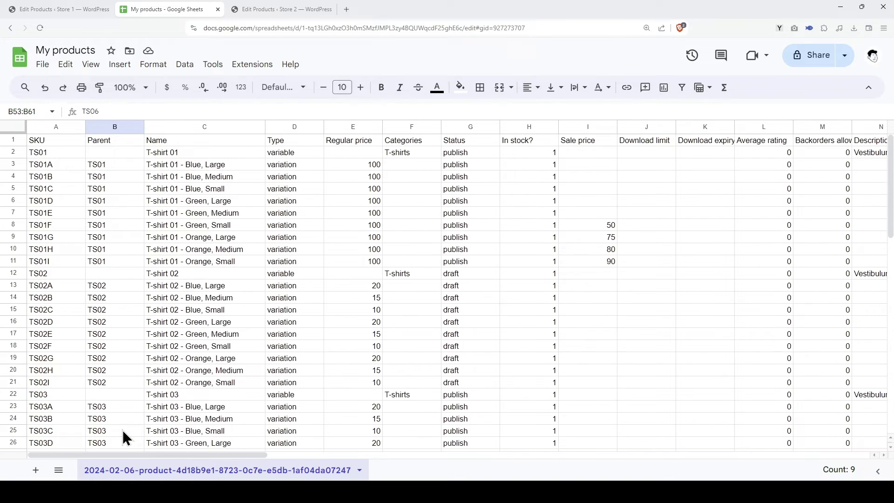
# Save the My products sheet as Comma Separated Values (.csv) and switch to Store 2's editor
pyautogui.click(281, 10)
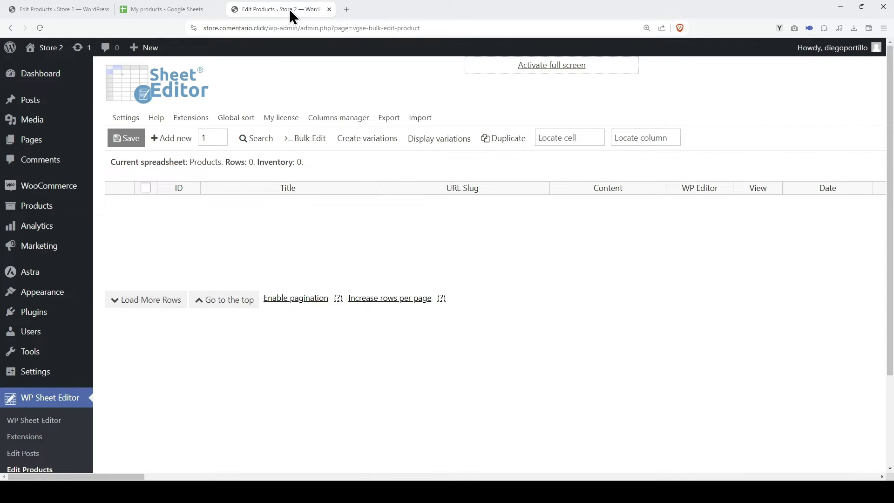
pyautogui.click(176, 13)
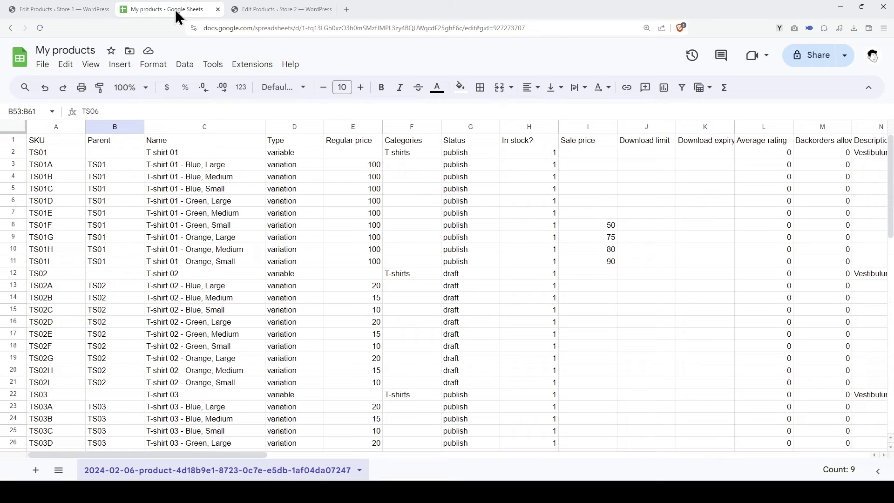
pyautogui.click(45, 65)
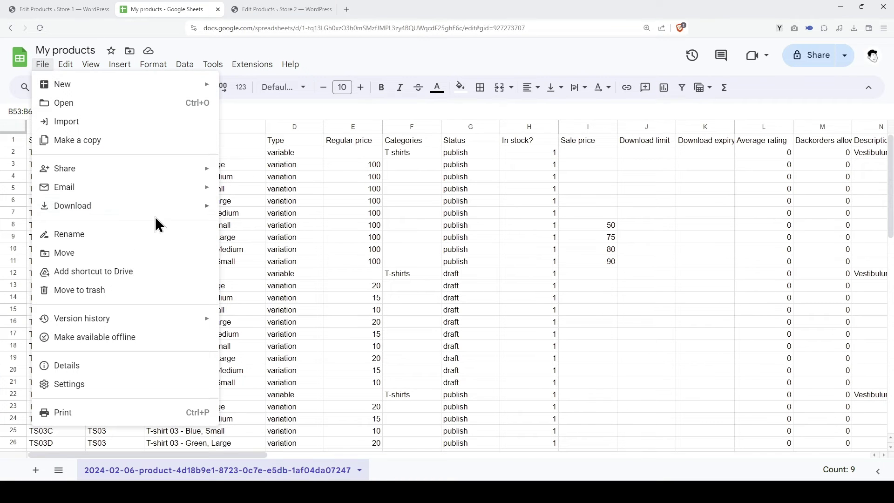
pyautogui.moveTo(167, 209)
pyautogui.click(322, 287)
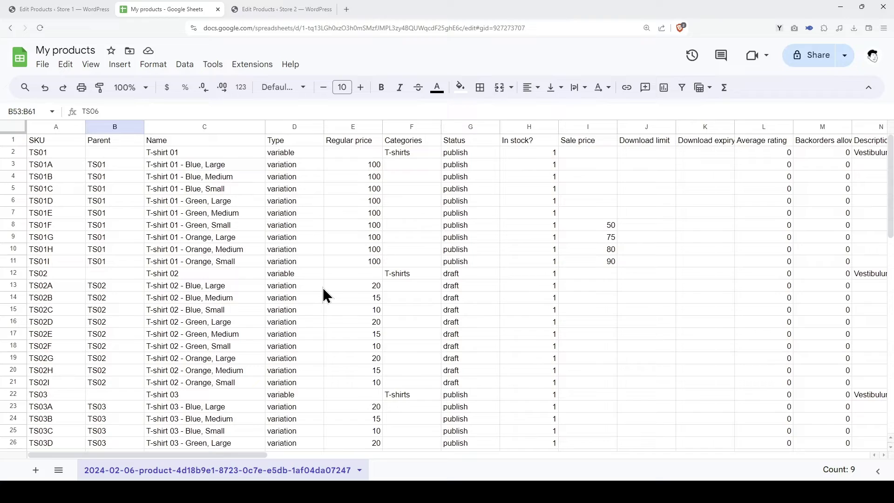
pyautogui.press('Return')
pyautogui.click(285, 7)
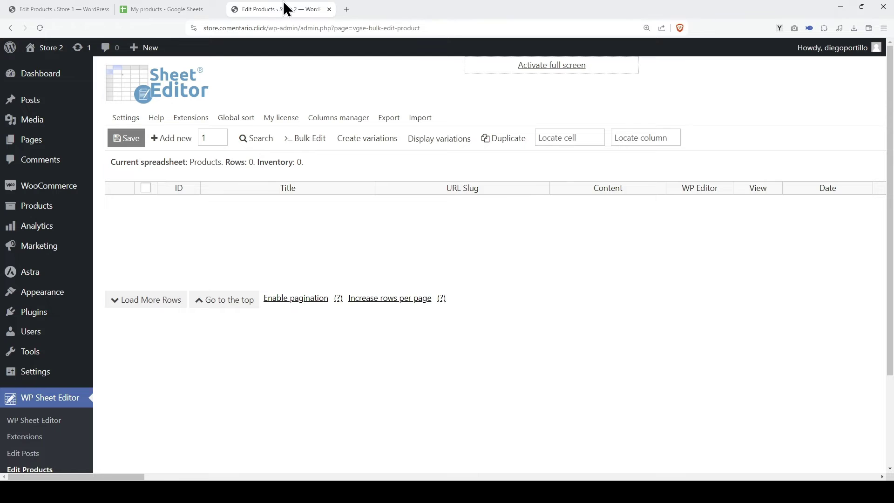
# Choose the newest downloaded products CSV from the computer as Store 2's import source
pyautogui.click(422, 119)
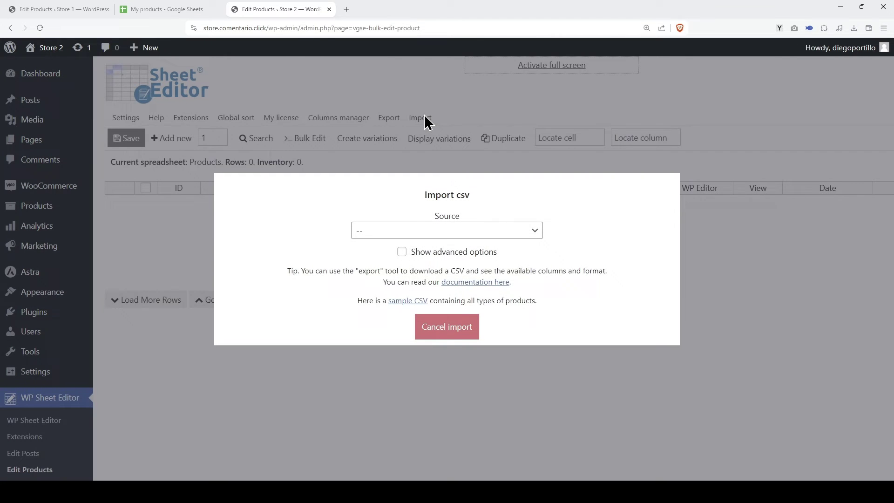
pyautogui.click(417, 233)
pyautogui.click(415, 256)
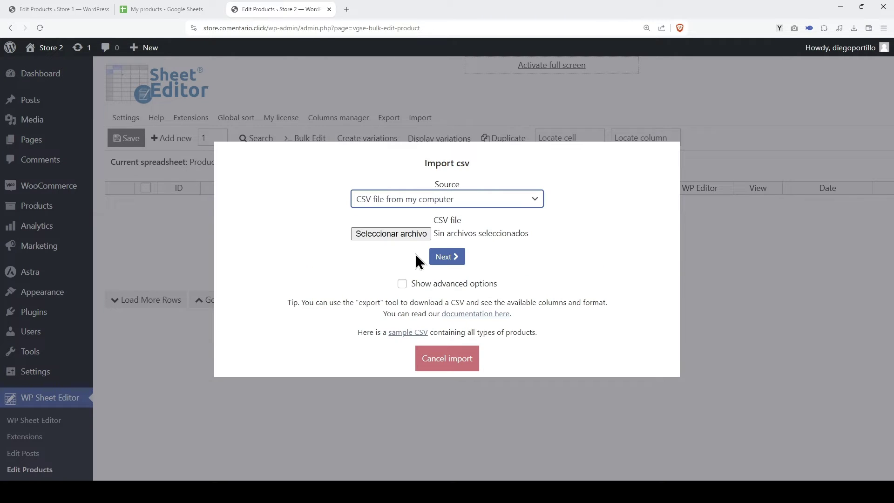
pyautogui.click(406, 238)
pyautogui.doubleClick(146, 163)
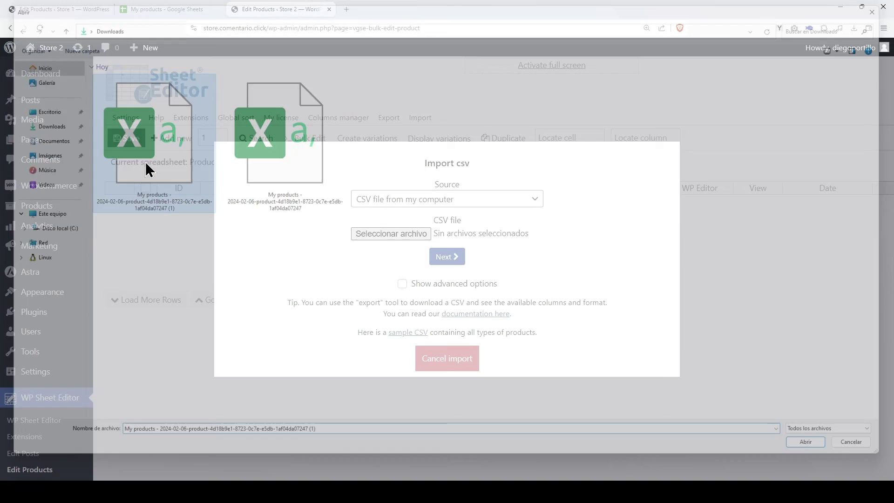
pyautogui.click(446, 258)
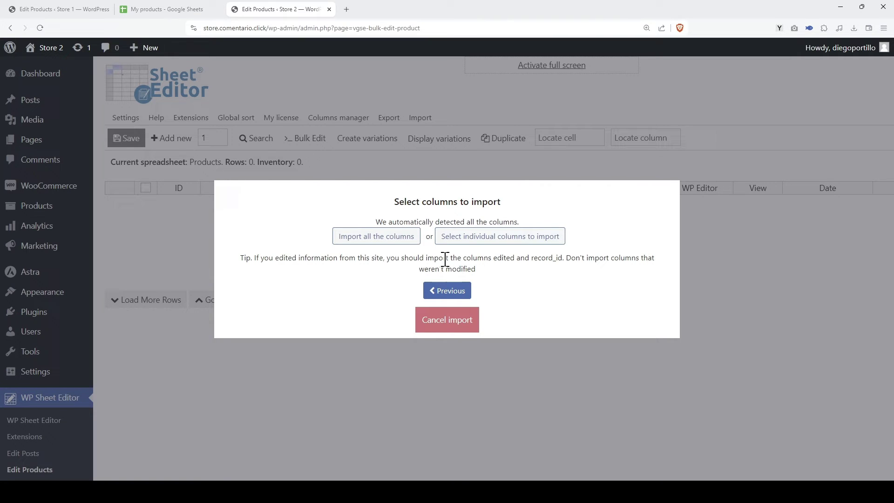
# Import all columns with every row created as a new item, and run the import
pyautogui.click(375, 236)
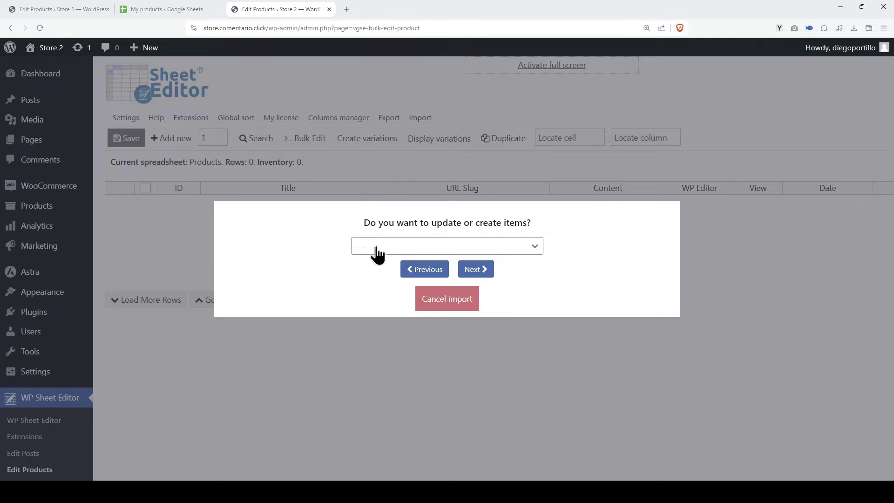
pyautogui.click(377, 248)
pyautogui.click(383, 284)
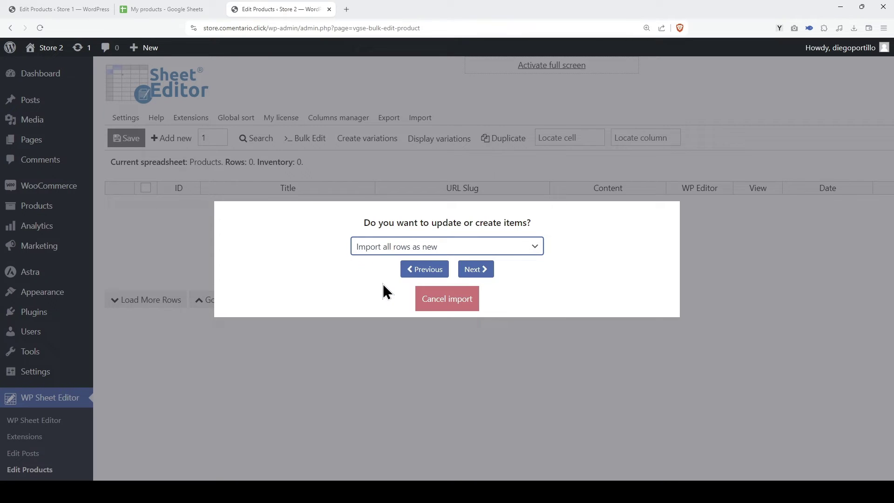
pyautogui.click(483, 271)
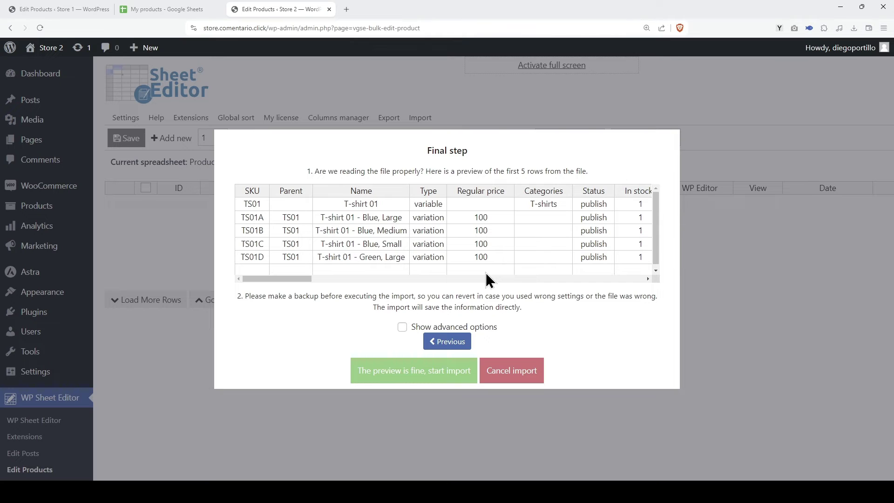
pyautogui.click(406, 374)
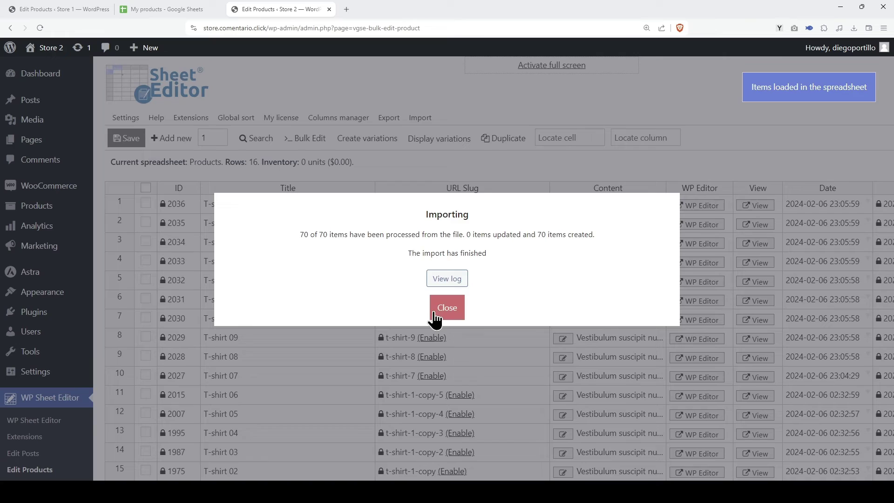
# Dismiss the import summary, display variations under their parent products, and scroll down to row 70
pyautogui.click(440, 310)
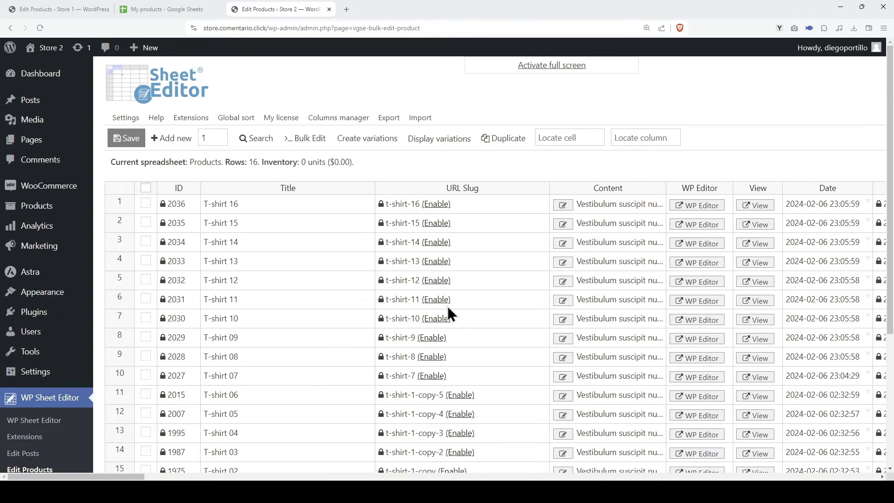
pyautogui.click(441, 139)
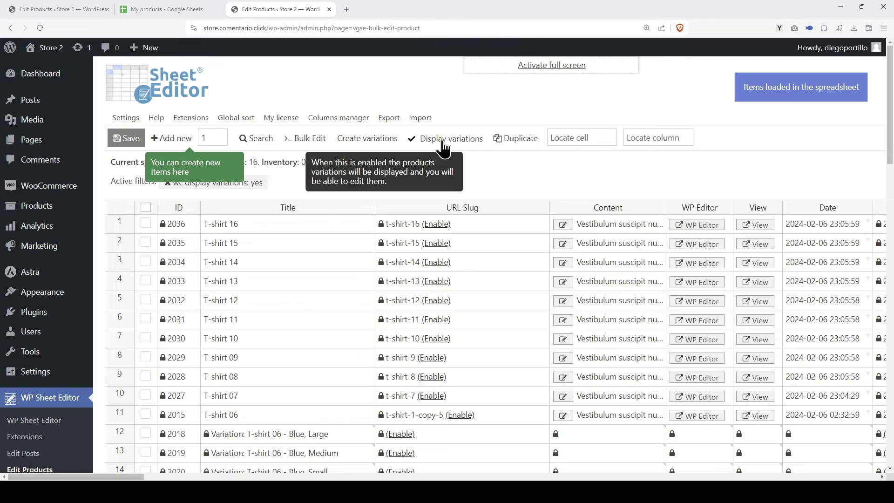
pyautogui.scroll(-12, 510, 287)
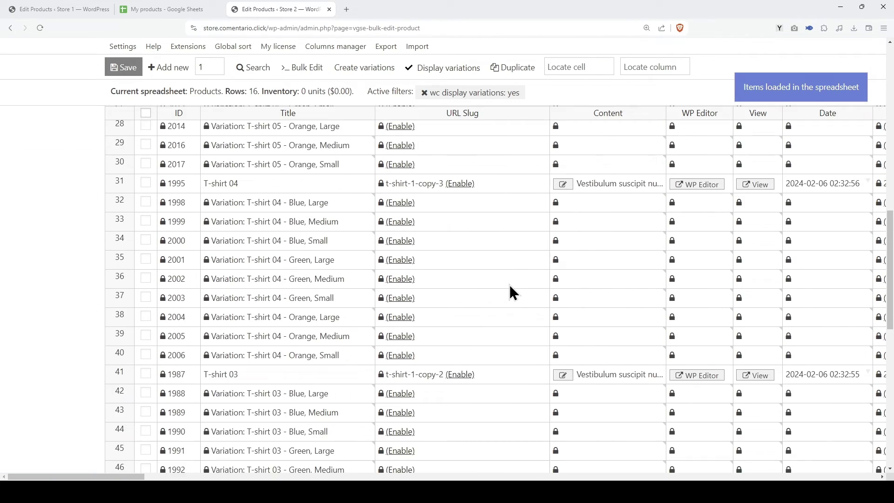
pyautogui.scroll(-10, 510, 286)
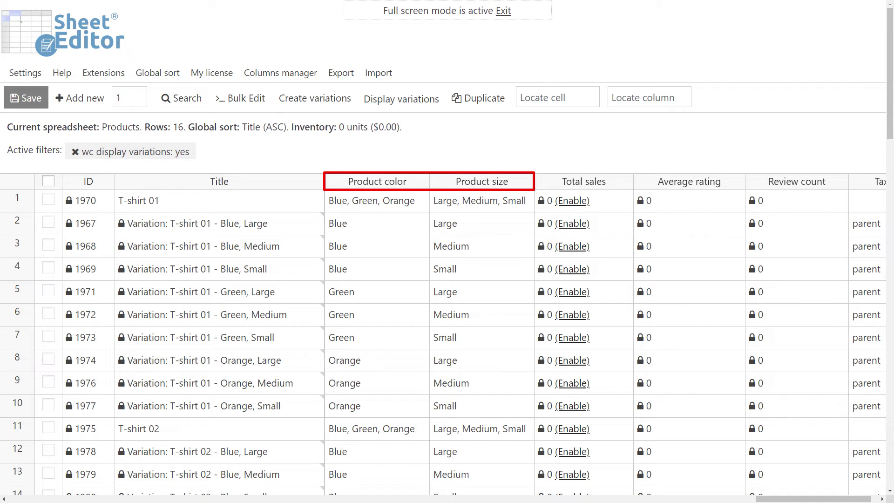
# Inspect T-shirt 01's Product color cell, confirming it holds Blue, Green and Orange
pyautogui.doubleClick(371, 200)
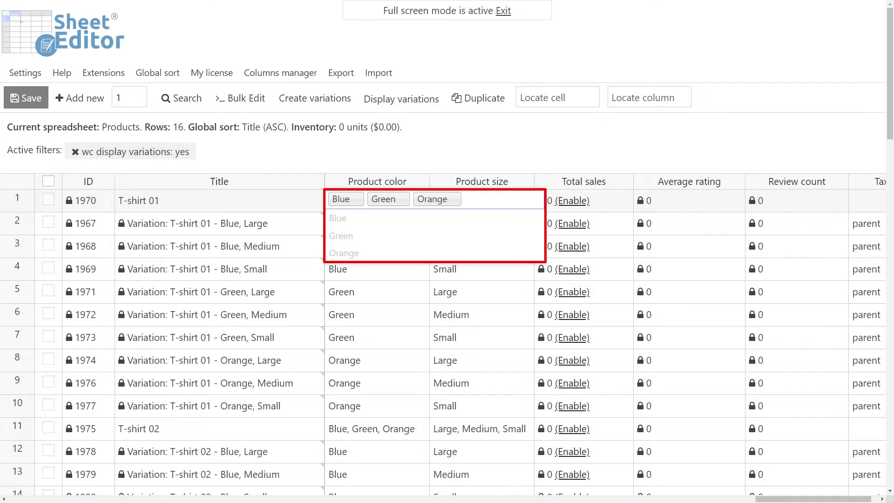
pyautogui.press('Return')
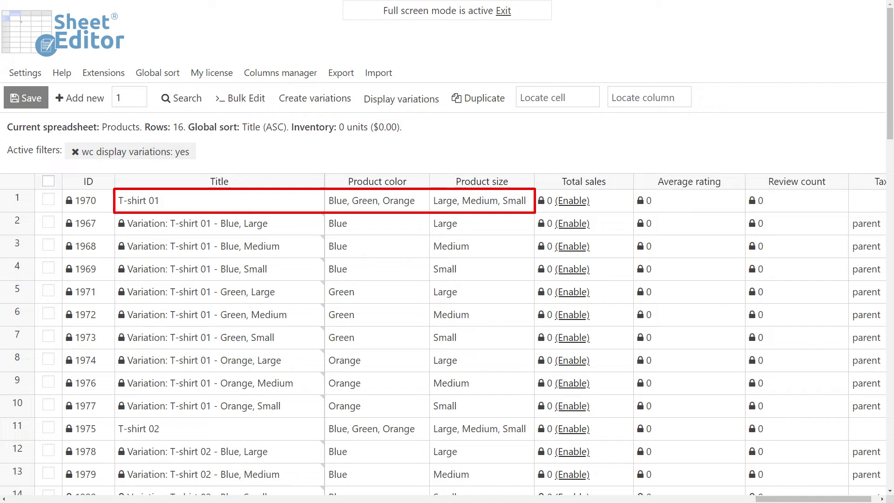